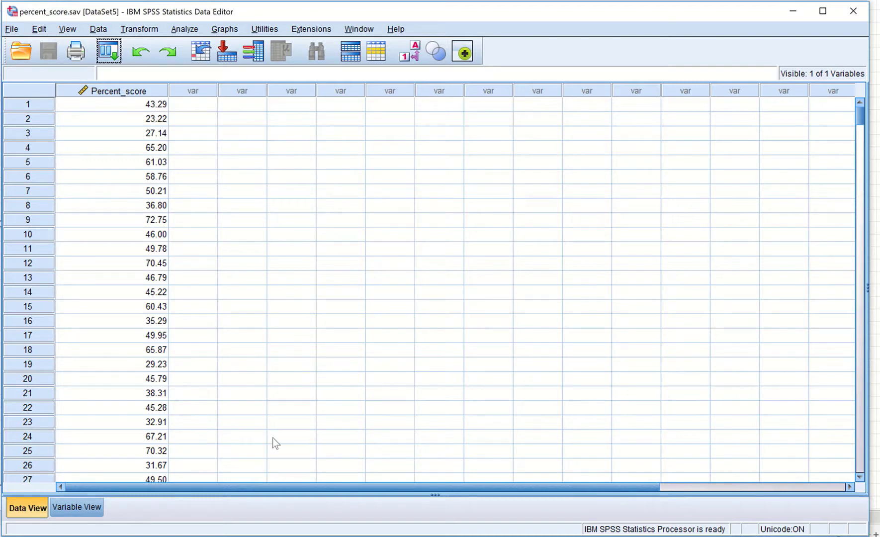
- Switch to the Excel workbook and handwrite the underlined heading "Area under the Normal Curve" beside the histogram
key("alt+Tab")
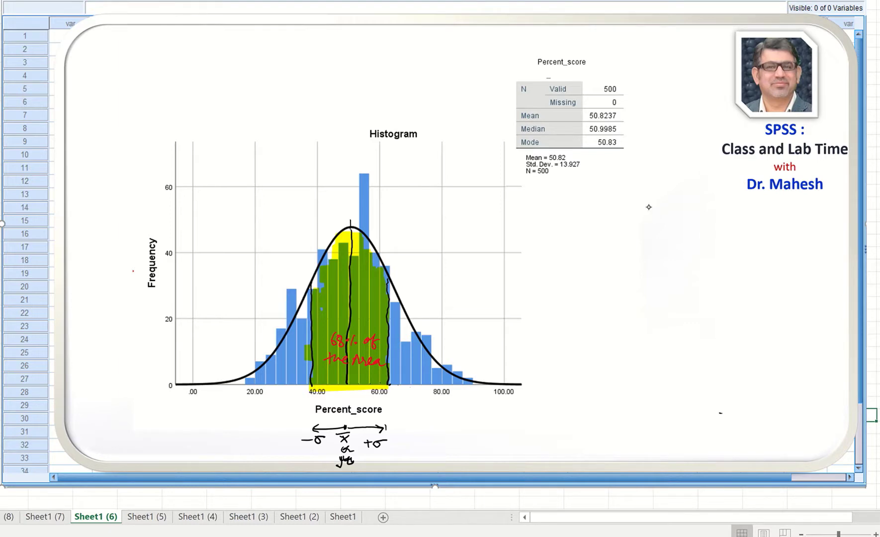
mouse_move(621, 259)
left_mouse_down()
mouse_move(629, 240)
mouse_move(635, 260)
mouse_move(671, 256)
left_mouse_up()
mouse_move(622, 271)
left_mouse_down()
mouse_move(715, 267)
mouse_move(683, 257)
mouse_move(708, 254)
mouse_move(718, 242)
mouse_move(746, 255)
left_mouse_up()
left_click_drag(735, 246, 755, 243)
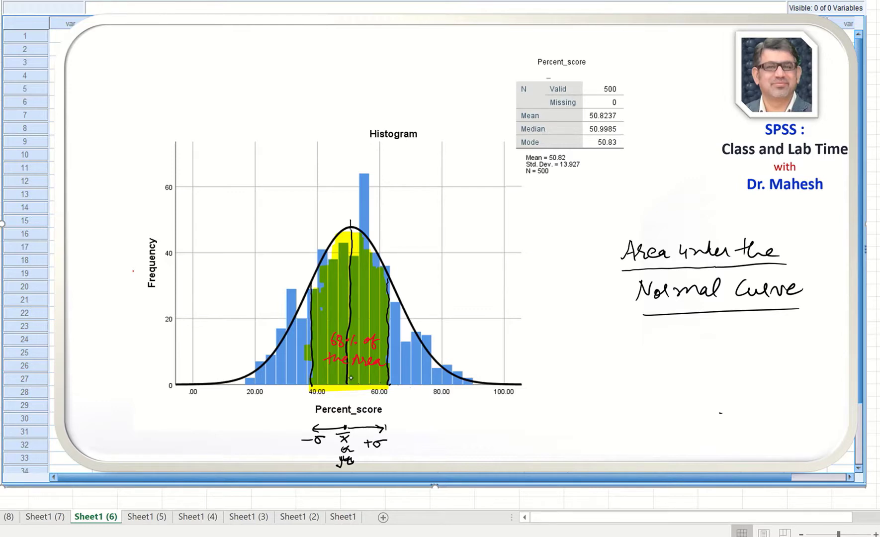
- Shift the ink of the centre line, upper boundary and 68% label slightly right and mark the mean below the curve
left_click(352, 381)
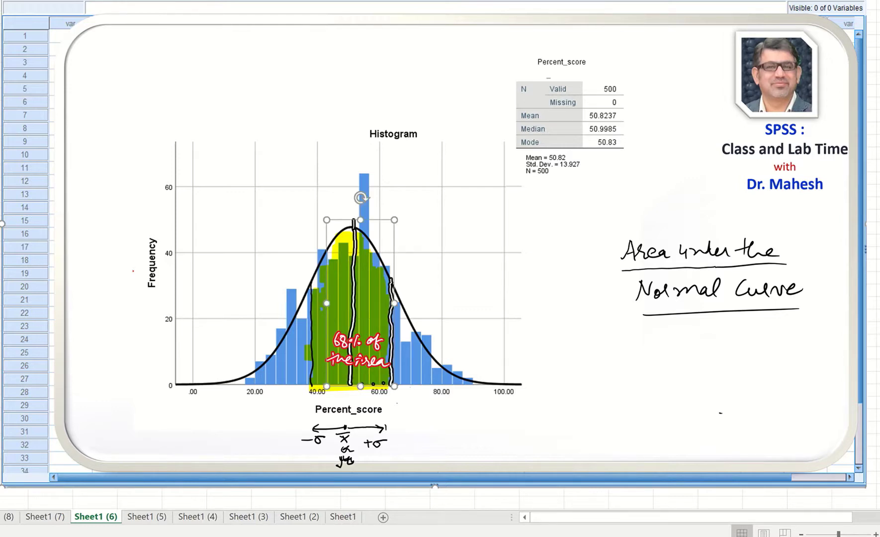
left_click(352, 380)
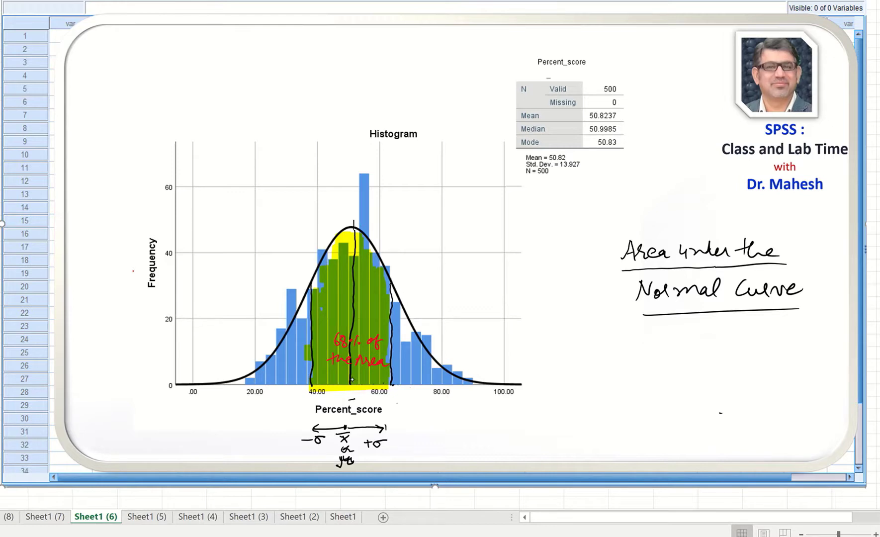
mouse_move(349, 429)
left_mouse_down()
mouse_move(379, 432)
mouse_move(310, 428)
mouse_move(319, 434)
left_mouse_up()
- Open Sheet1 (7) and draw an arrow from the 95.5% area to a handwritten note "Approx."
left_click(41, 518)
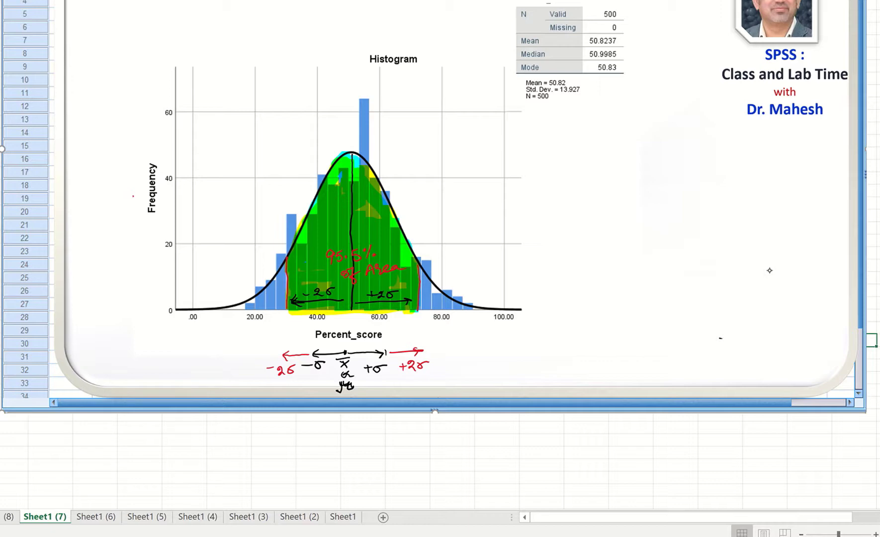
left_click_drag(419, 237, 447, 226)
mouse_move(437, 223)
left_mouse_down()
mouse_move(450, 223)
mouse_move(446, 239)
left_mouse_up()
mouse_move(476, 225)
left_mouse_down()
mouse_move(479, 214)
mouse_move(491, 225)
mouse_move(500, 209)
mouse_move(512, 219)
mouse_move(535, 205)
mouse_move(537, 218)
left_mouse_up()
left_click(549, 211)
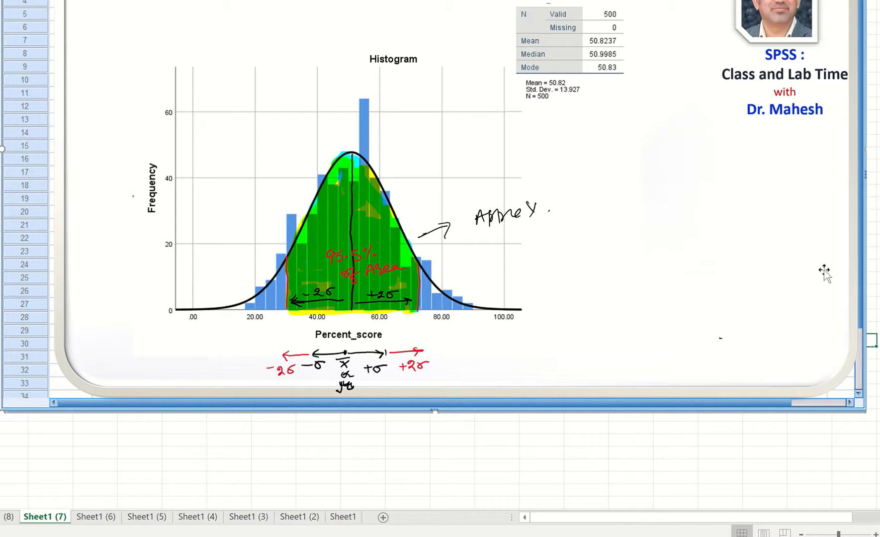
- Open Sheet1 (8) and highlight in yellow the spans from the mean to -3σ and +3σ, inside the curve and below the axis
left_click(4, 518)
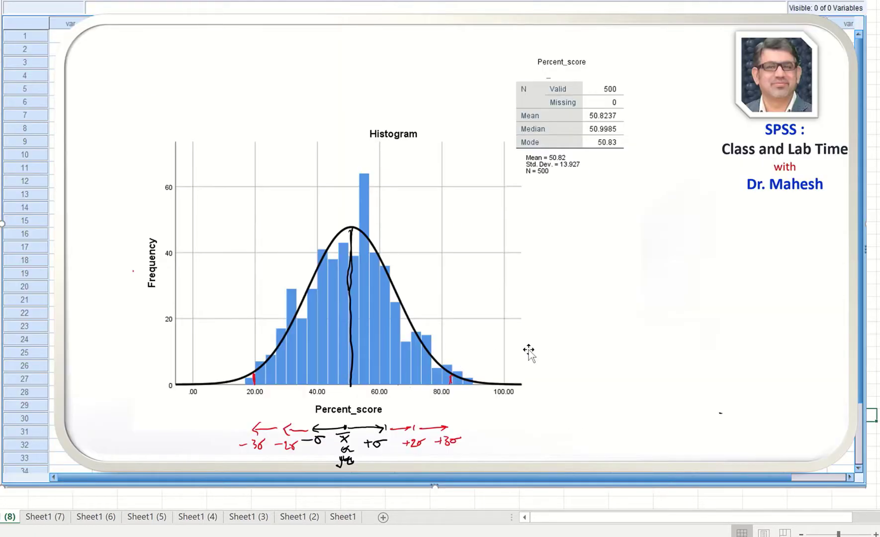
left_click_drag(352, 381, 443, 381)
mouse_move(354, 400)
left_mouse_down()
mouse_move(452, 401)
mouse_move(448, 412)
left_mouse_up()
mouse_move(317, 401)
left_mouse_down()
mouse_move(349, 404)
mouse_move(254, 412)
mouse_move(261, 393)
mouse_move(264, 417)
left_mouse_up()
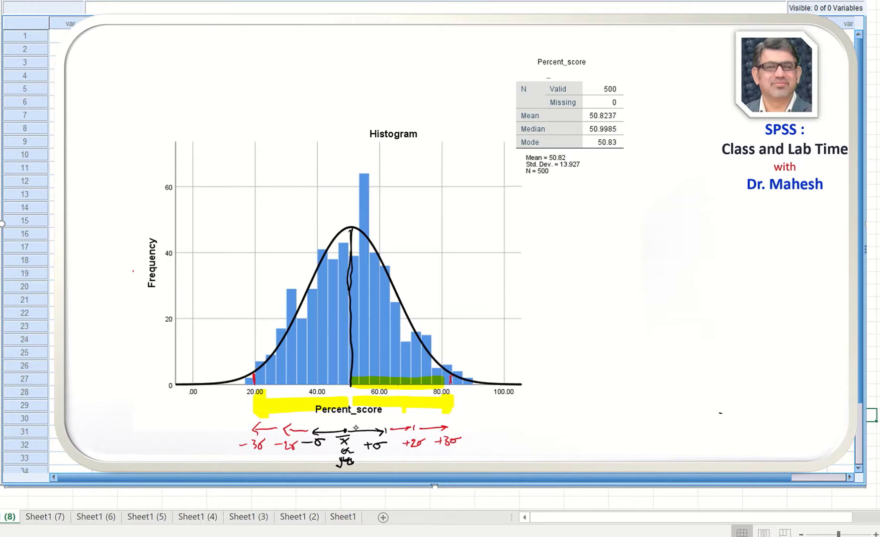
left_click_drag(255, 379, 350, 375)
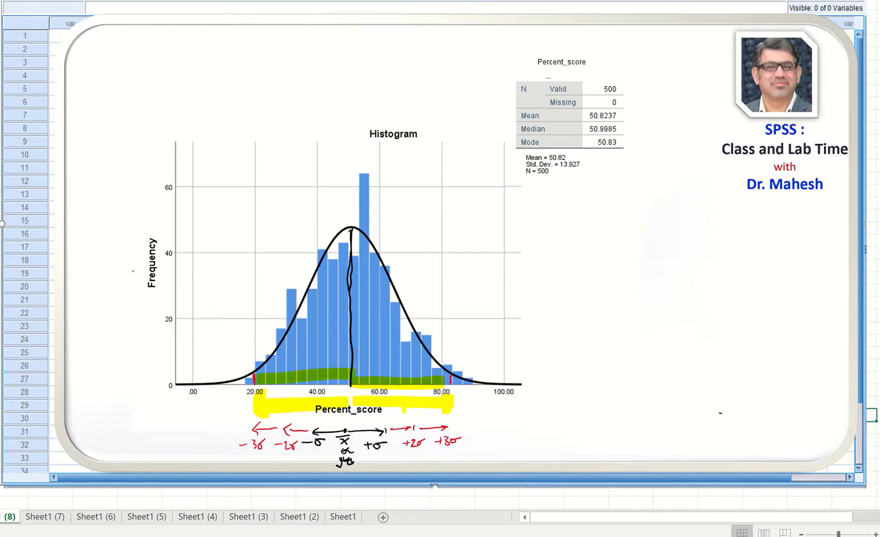
- Highlight the area under the curve between -3σ and +3σ and label it "99.7% of the area" with an "Approx" note
left_click_drag(258, 374, 294, 348)
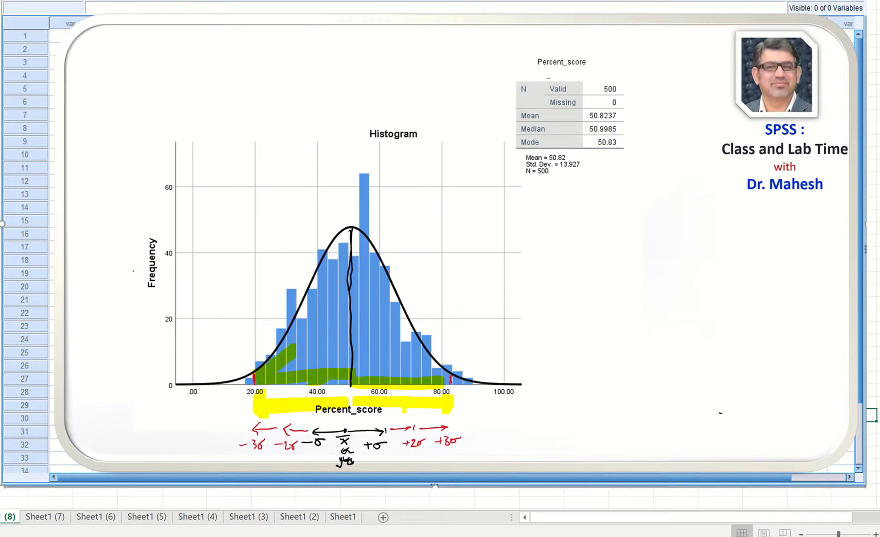
left_click_drag(281, 352, 339, 243)
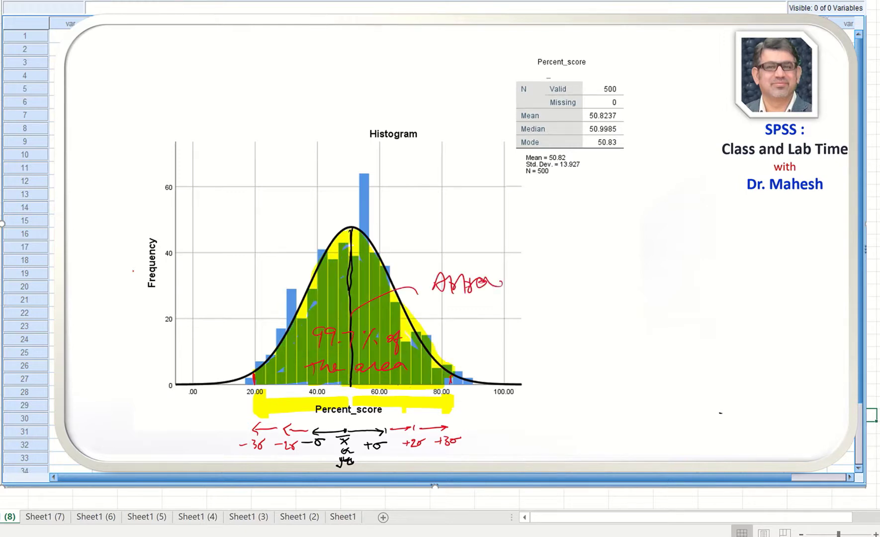
left_click_drag(490, 282, 501, 294)
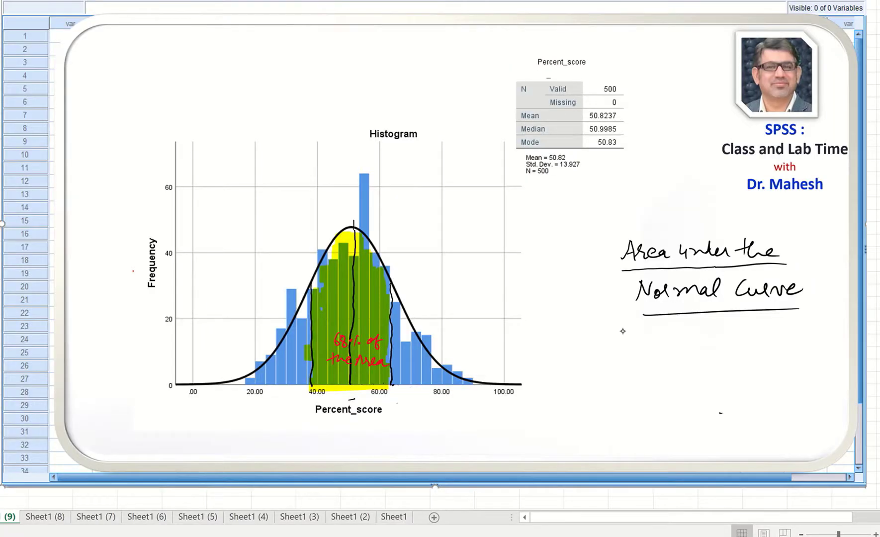
- On Sheet1 (9), handwrite the formula "Z-Score = (x - μ) / σ" in red below the Normal Curve heading
mouse_move(630, 332)
left_mouse_down()
mouse_move(642, 333)
mouse_move(641, 346)
mouse_move(720, 339)
left_mouse_up()
left_click_drag(708, 342, 721, 342)
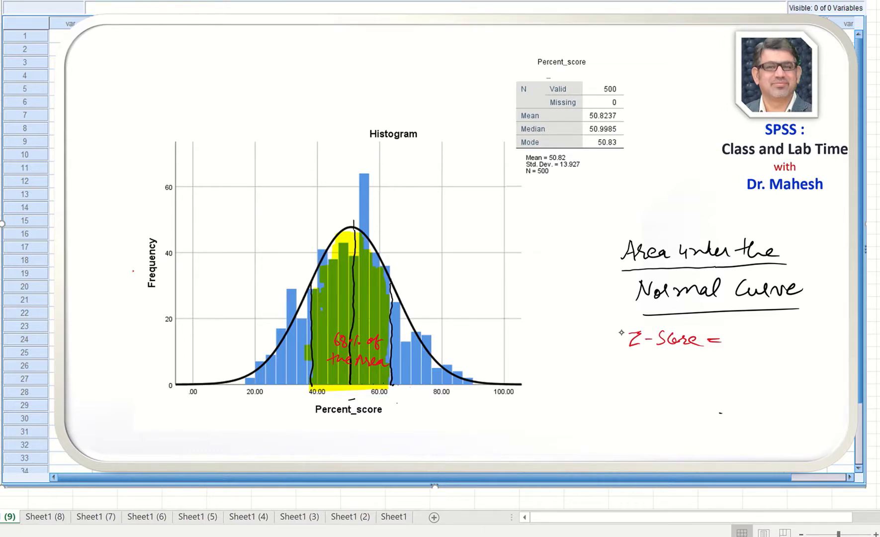
left_click_drag(739, 334, 776, 335)
left_click_drag(791, 327, 788, 332)
mouse_move(785, 329)
left_mouse_down()
mouse_move(779, 343)
mouse_move(797, 352)
mouse_move(780, 363)
left_mouse_up()
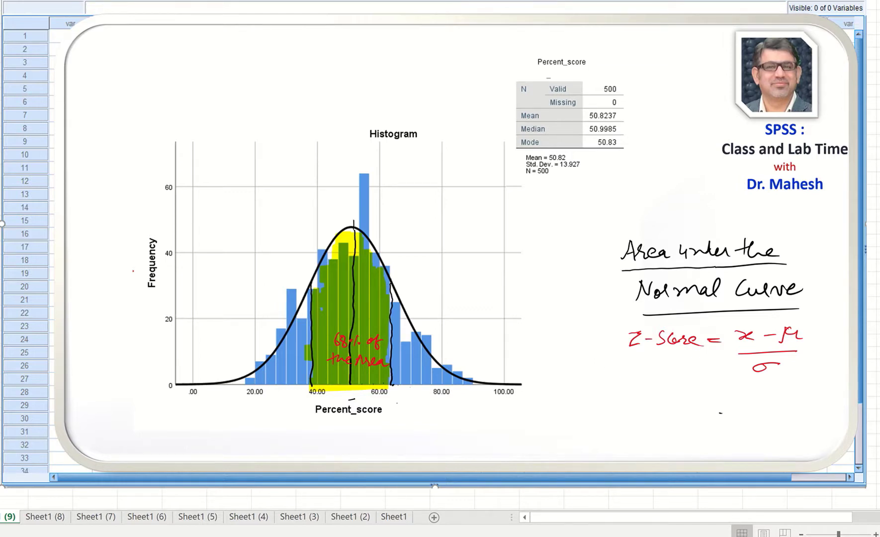
- Handwrite the sample version "Z-Score = (x - x̄) / S.D" below the first z-score formula
left_click_drag(713, 396, 726, 394)
left_click_drag(713, 401, 753, 393)
left_click_drag(746, 402, 765, 397)
left_click_drag(769, 399, 801, 402)
left_click_drag(792, 402, 811, 388)
mouse_move(744, 415)
left_mouse_down()
mouse_move(806, 417)
mouse_move(767, 435)
mouse_move(787, 436)
left_mouse_up()
left_click(779, 433)
left_click_drag(786, 426, 788, 436)
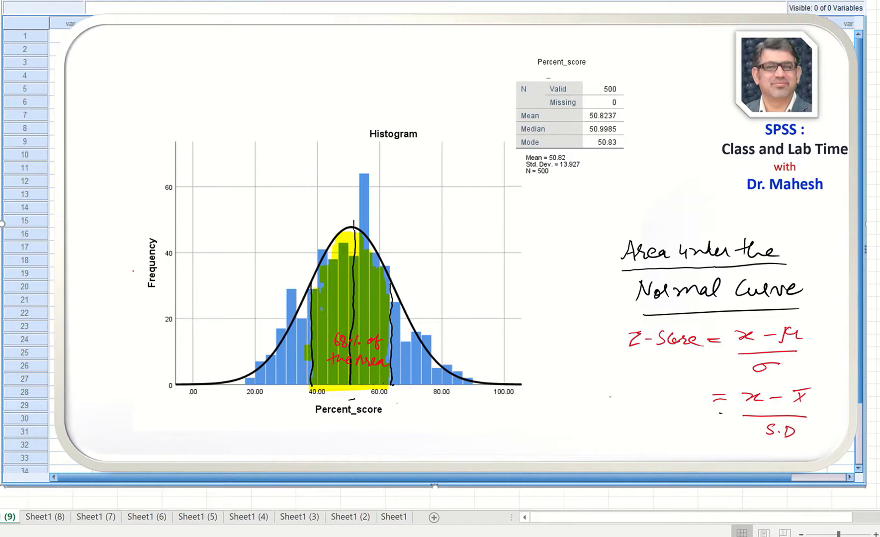
left_click_drag(611, 397, 625, 409)
left_click_drag(629, 404, 636, 403)
left_click_drag(649, 396, 642, 410)
left_click_drag(655, 402, 687, 406)
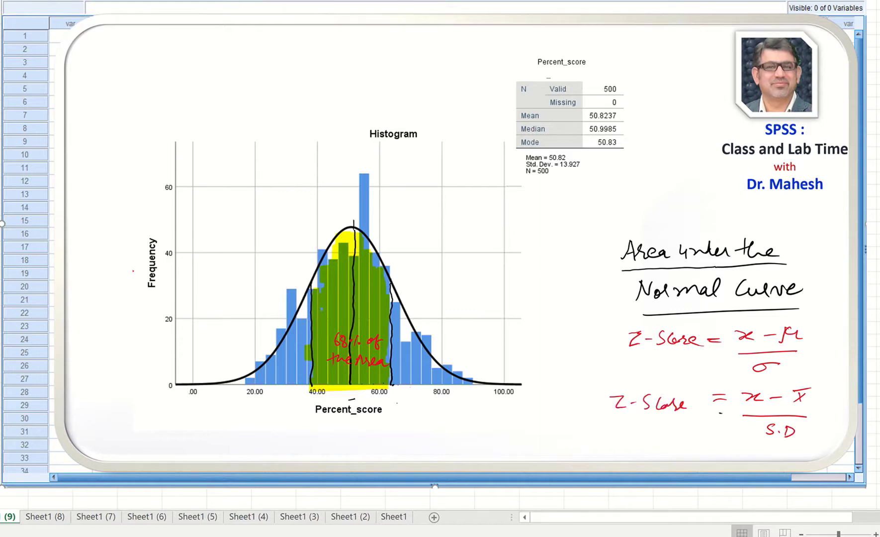
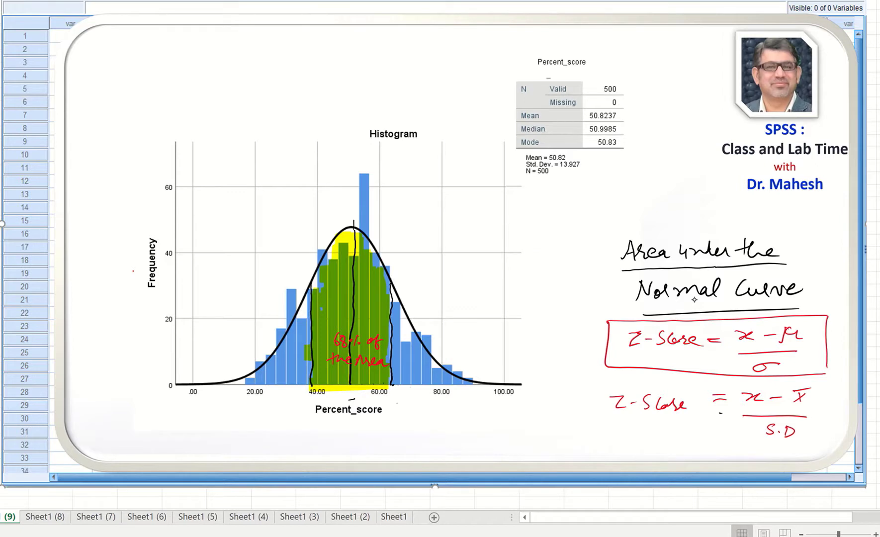
- Circle μ, σ and x in the boxed z-score formula, tick the Mean row and point an arrow at the Std. Dev. value
mouse_move(803, 323)
left_mouse_down()
mouse_move(786, 324)
mouse_move(777, 345)
mouse_move(808, 329)
left_mouse_up()
left_click_drag(634, 114, 659, 103)
mouse_move(781, 356)
left_mouse_down()
mouse_move(741, 365)
mouse_move(788, 356)
left_mouse_up()
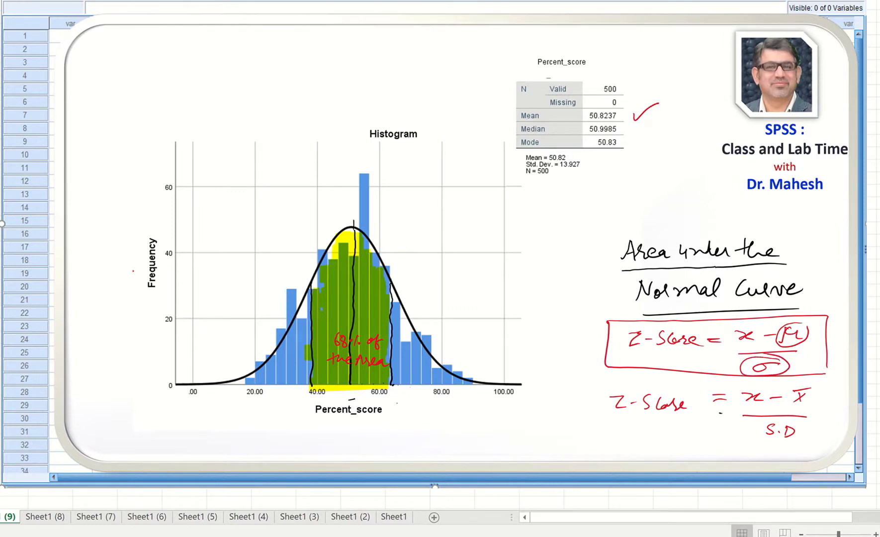
left_click_drag(615, 161, 596, 161)
mouse_move(603, 156)
left_mouse_down()
mouse_move(594, 162)
mouse_move(607, 171)
left_mouse_up()
mouse_move(746, 324)
left_mouse_down()
mouse_move(732, 343)
mouse_move(742, 347)
mouse_move(751, 324)
left_mouse_up()
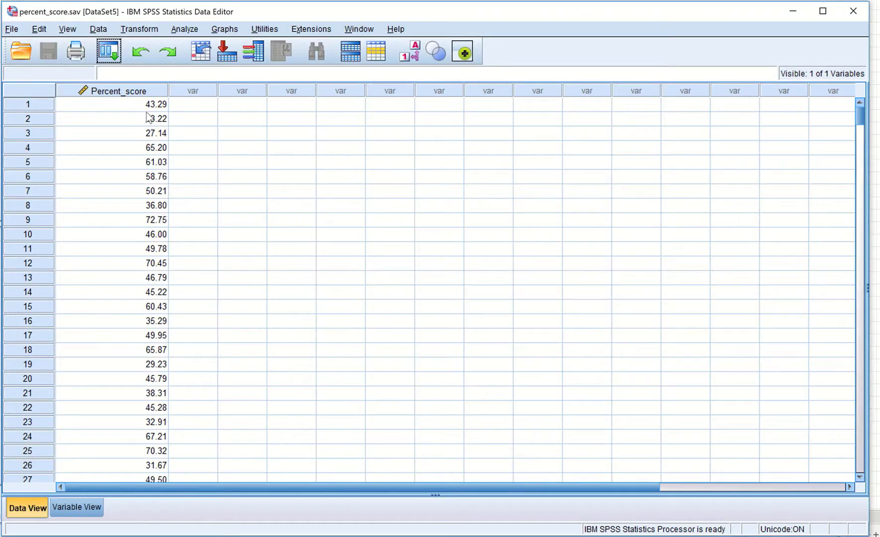
- Look through the Percent_score values in the SPSS data file
scroll(146, 113, "down", 8)
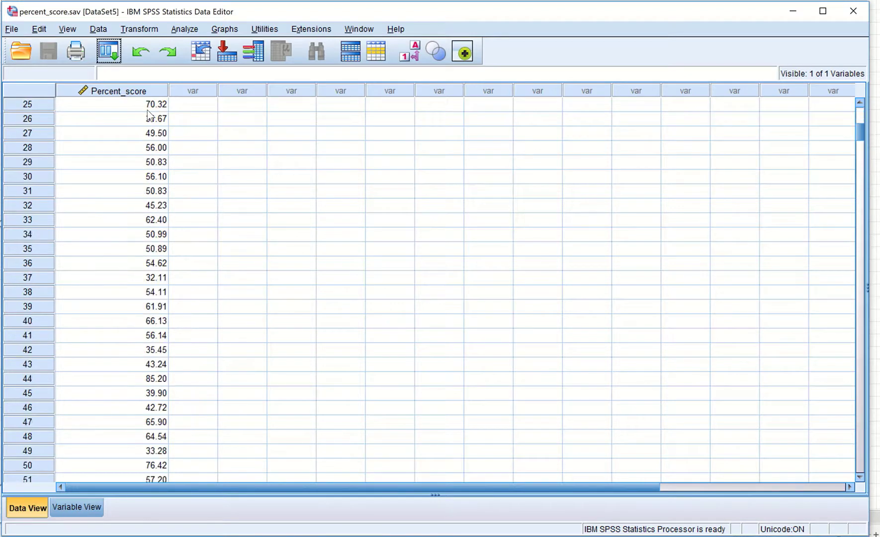
scroll(147, 111, "down", 9)
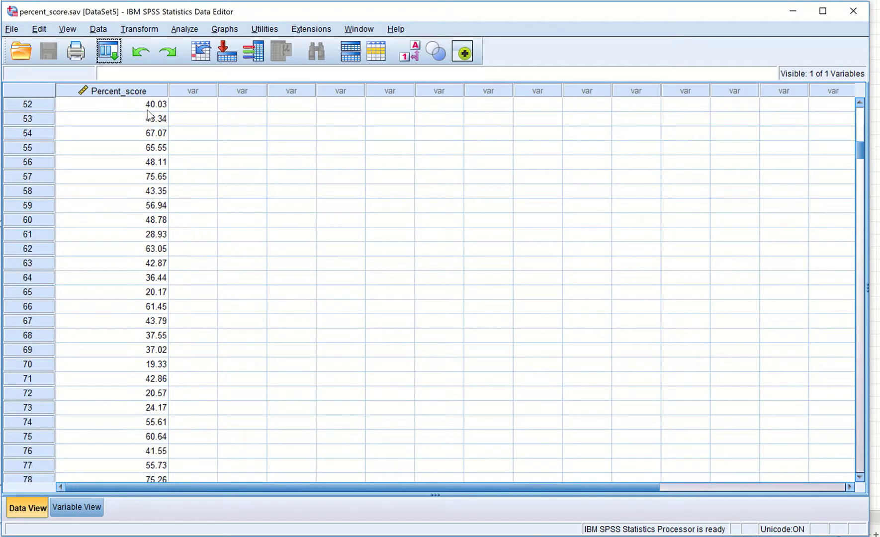
scroll(147, 114, "up", 1)
- Return to the workbook, handwrite "Normal Distribution" below the histogram and draw a horizontal axis arrow labelled X
mouse_move(391, 536)
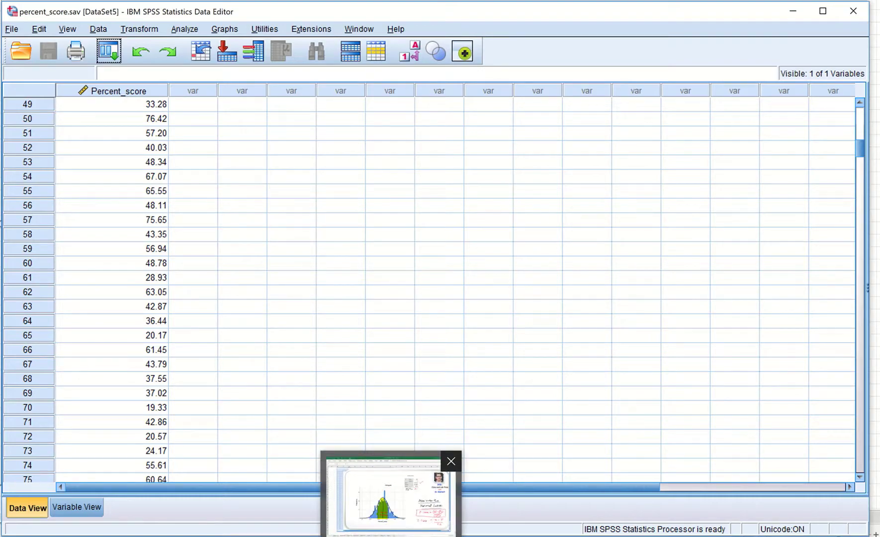
left_click(391, 495)
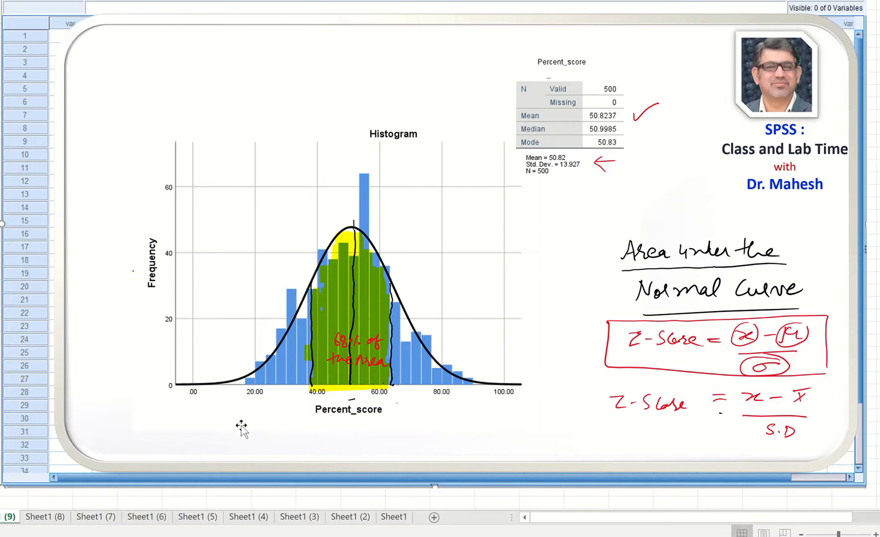
mouse_move(281, 422)
left_mouse_down()
mouse_move(380, 435)
mouse_move(394, 427)
mouse_move(393, 436)
mouse_move(406, 420)
mouse_move(411, 432)
mouse_move(486, 433)
left_mouse_up()
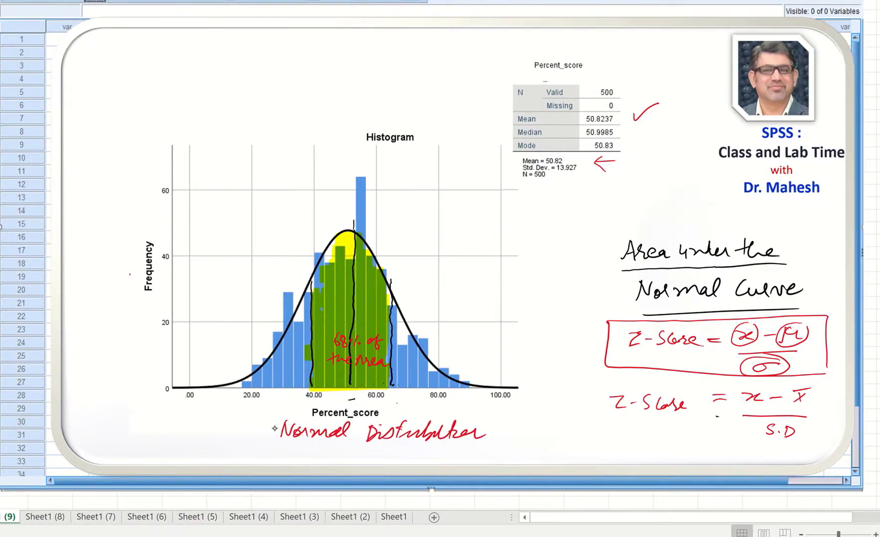
mouse_move(191, 409)
left_mouse_down()
mouse_move(507, 405)
mouse_move(495, 412)
left_mouse_up()
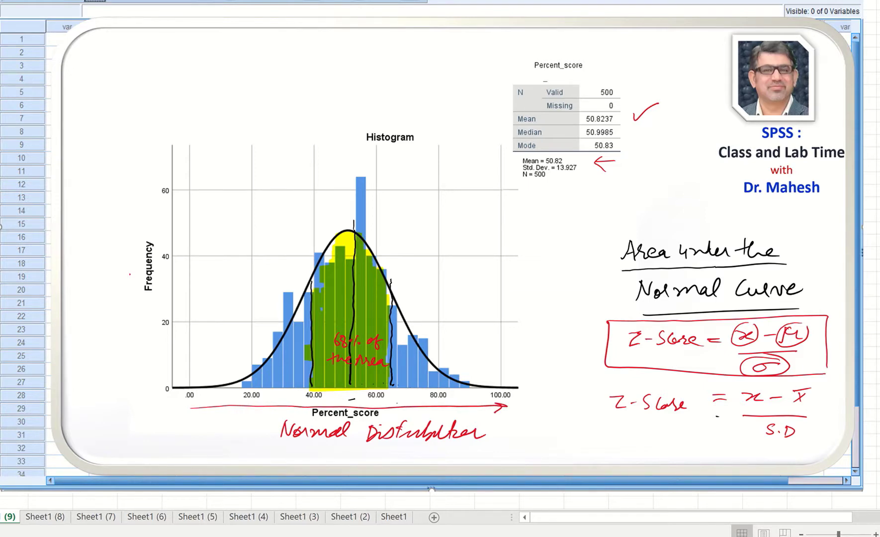
mouse_move(516, 403)
left_mouse_down()
mouse_move(522, 410)
mouse_move(515, 412)
left_mouse_up()
- Draw a second axis arrow labelled "Z-Score" below the first, with tick marks along it and "Z=0" under the mean
left_click_drag(214, 453, 592, 448)
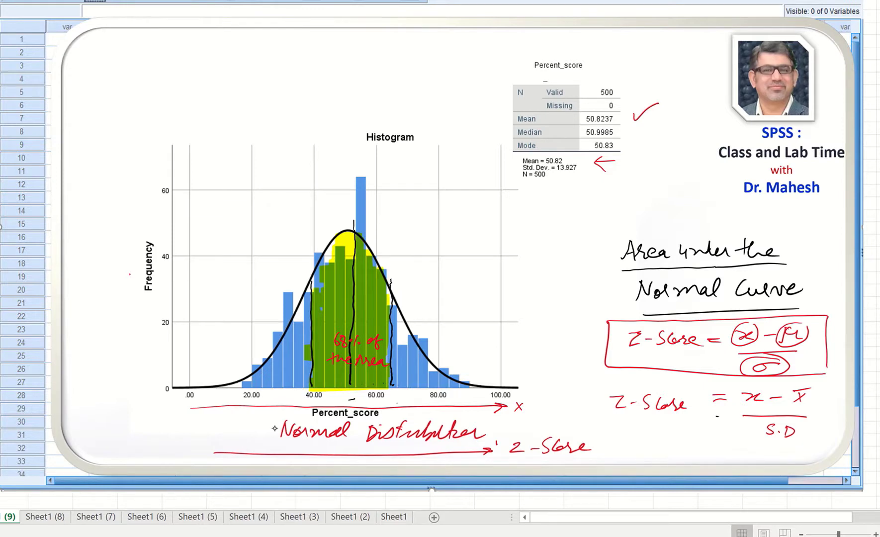
left_click_drag(350, 450, 350, 458)
mouse_move(386, 450)
left_mouse_down()
mouse_move(386, 458)
mouse_move(409, 460)
left_mouse_up()
left_click_drag(426, 449, 426, 456)
left_click_drag(451, 449, 451, 457)
left_click_drag(339, 466, 346, 475)
left_click_drag(348, 469, 354, 473)
left_click_drag(363, 467, 362, 467)
mouse_move(319, 454)
left_mouse_down()
mouse_move(319, 462)
mouse_move(263, 460)
left_mouse_up()
mouse_move(246, 449)
left_mouse_down()
mouse_move(246, 461)
mouse_move(212, 457)
left_mouse_up()
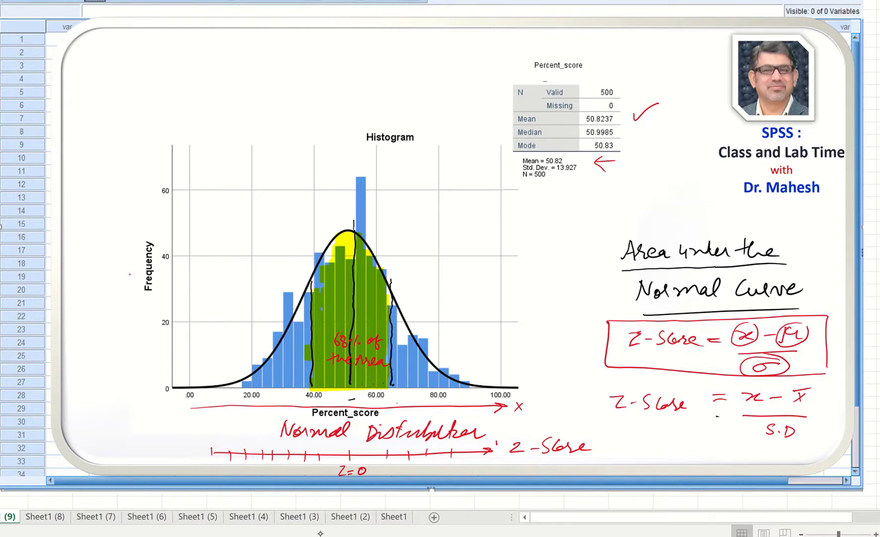
- Draw an arrow leading from the X axis down to the handwritten phrase "the Standardized Normal Distribution" and underline its last three words
mouse_move(178, 407)
left_mouse_down()
mouse_move(153, 420)
mouse_move(215, 478)
left_mouse_up()
left_click_drag(282, 481, 361, 493)
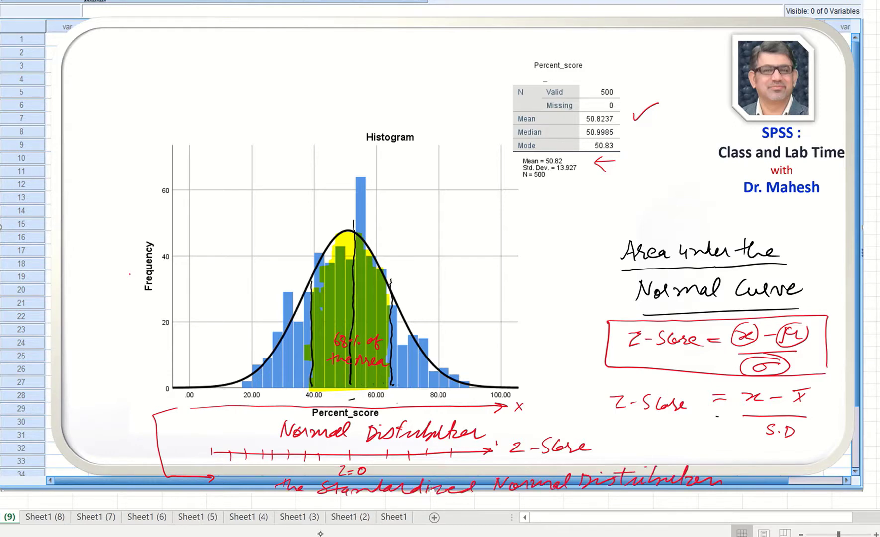
left_click_drag(574, 494, 714, 491)
left_click_drag(482, 502, 533, 499)
left_click_drag(328, 507, 434, 501)
- Put handwritten quotation marks around "Standardized" and draw a short arrow after "Distribution"
left_click_drag(479, 468, 480, 474)
left_click_drag(485, 467, 487, 474)
left_click_drag(310, 474, 311, 480)
left_click_drag(314, 473, 313, 479)
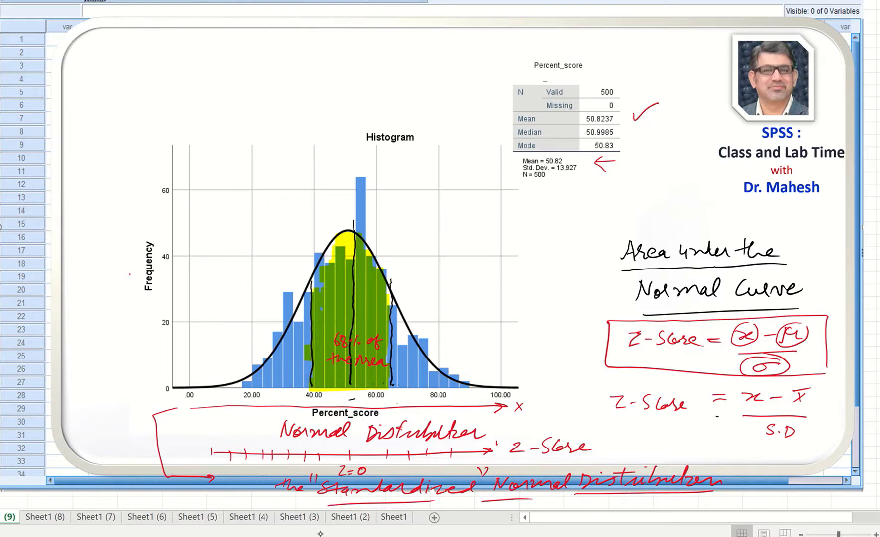
left_click_drag(731, 474, 758, 470)
left_click_drag(749, 465, 752, 479)
left_click_drag(486, 466, 485, 472)
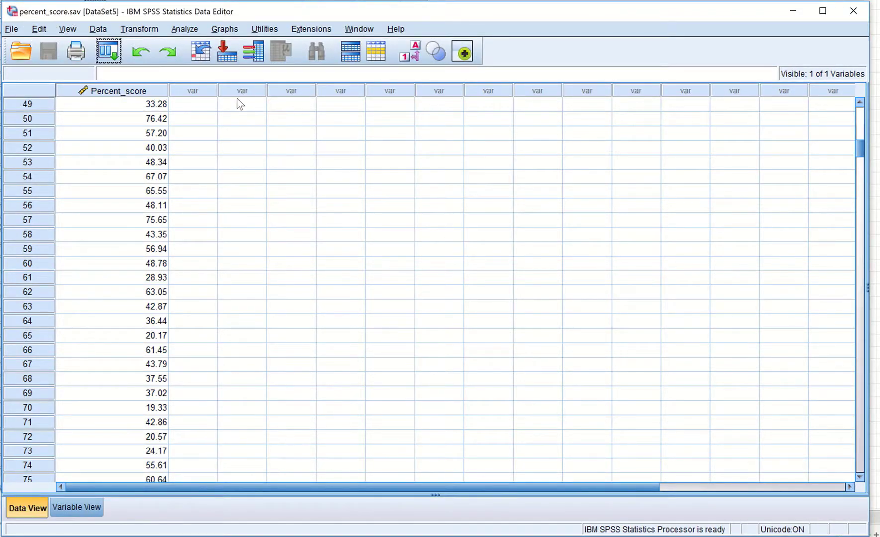
- In the SPSS data file, run Descriptives on Percent_score with standardized values saved as variables
left_click(182, 31)
mouse_move(258, 64)
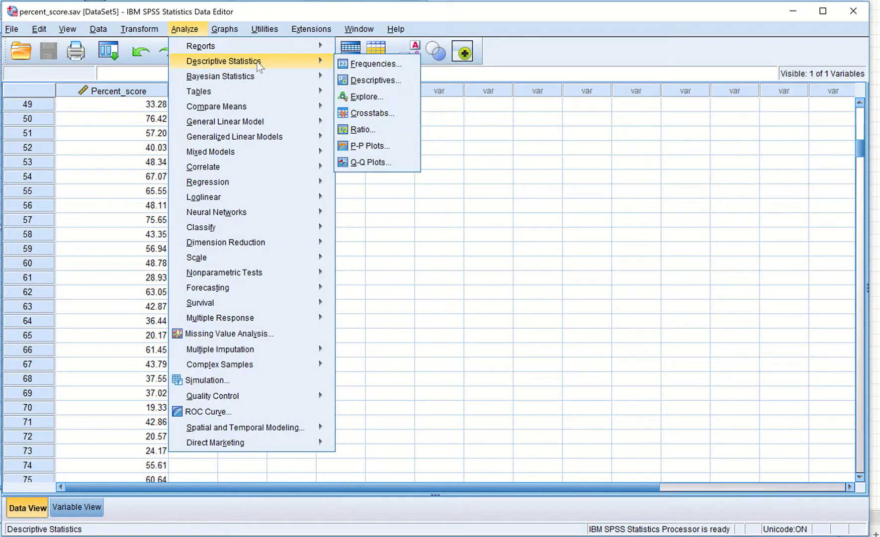
left_click(376, 81)
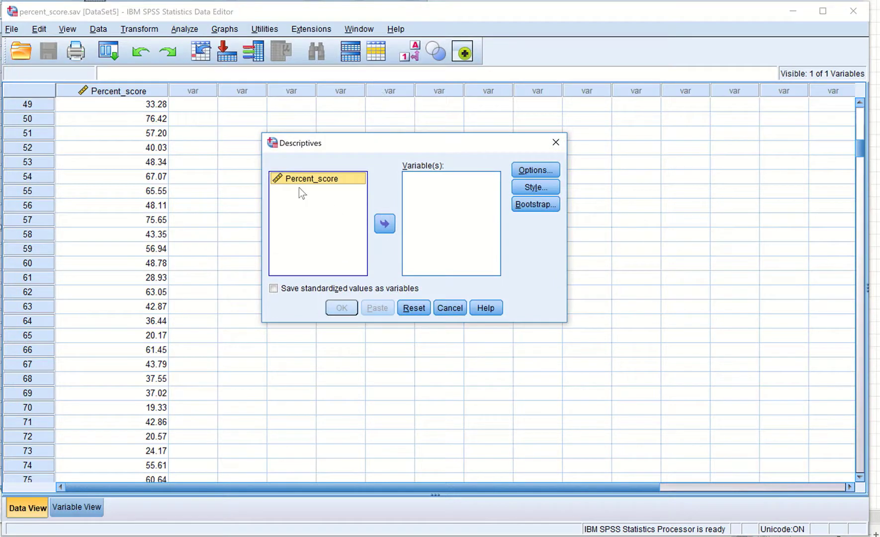
left_click(384, 223)
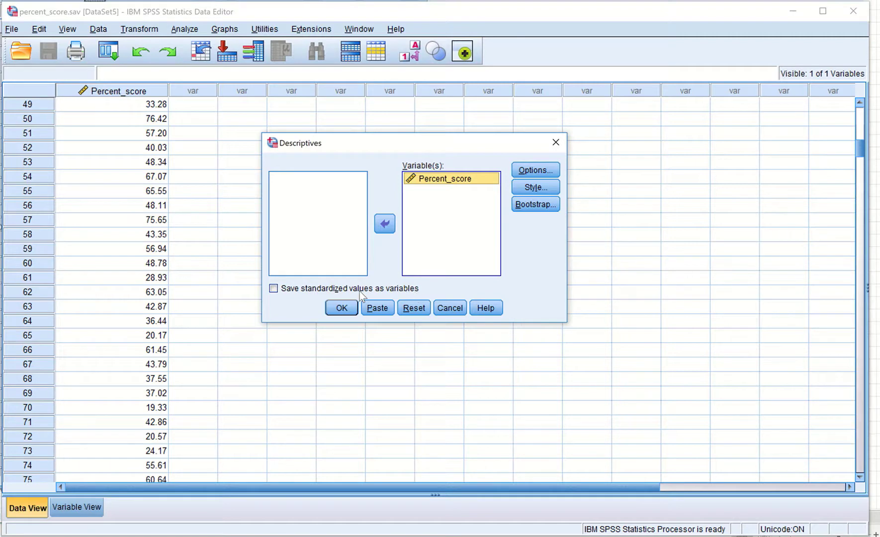
left_click(273, 288)
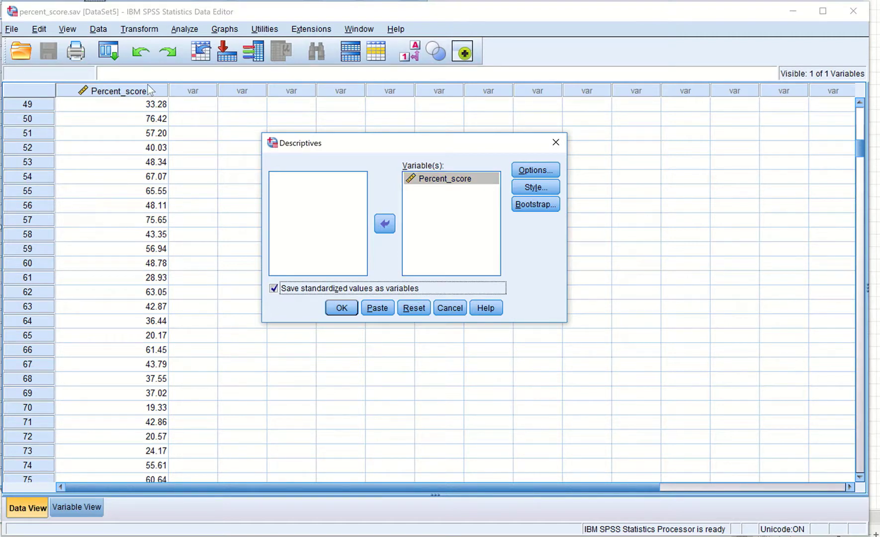
left_click(349, 309)
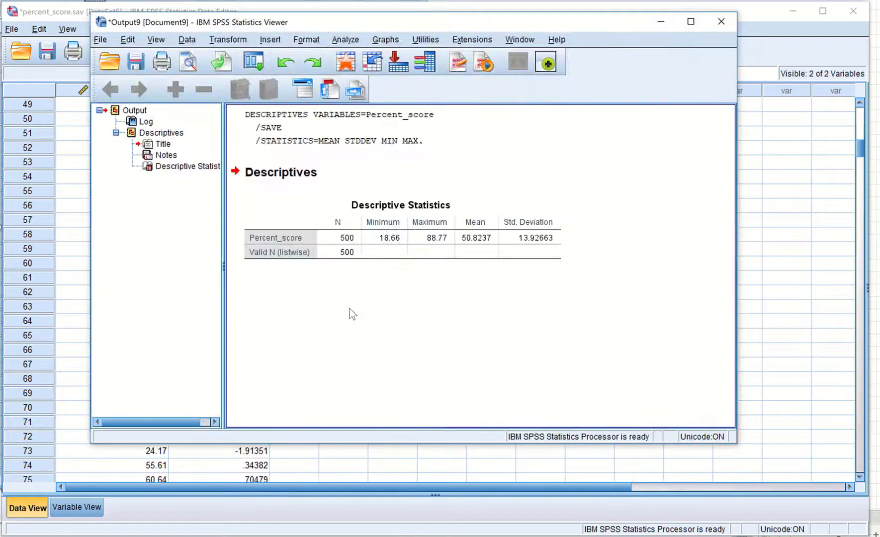
- Minimize the output window and delete the ZPercent_score variable from the data file
left_click(661, 21)
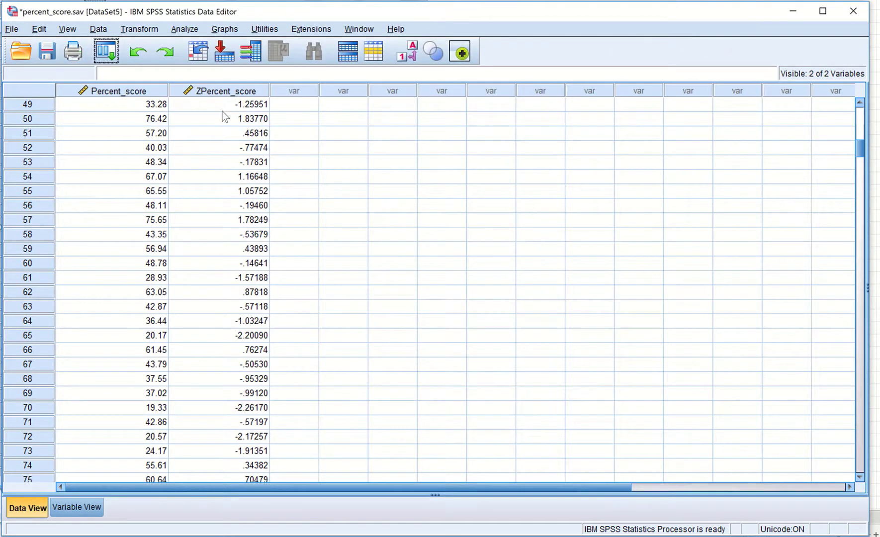
scroll(216, 169, "down", 3)
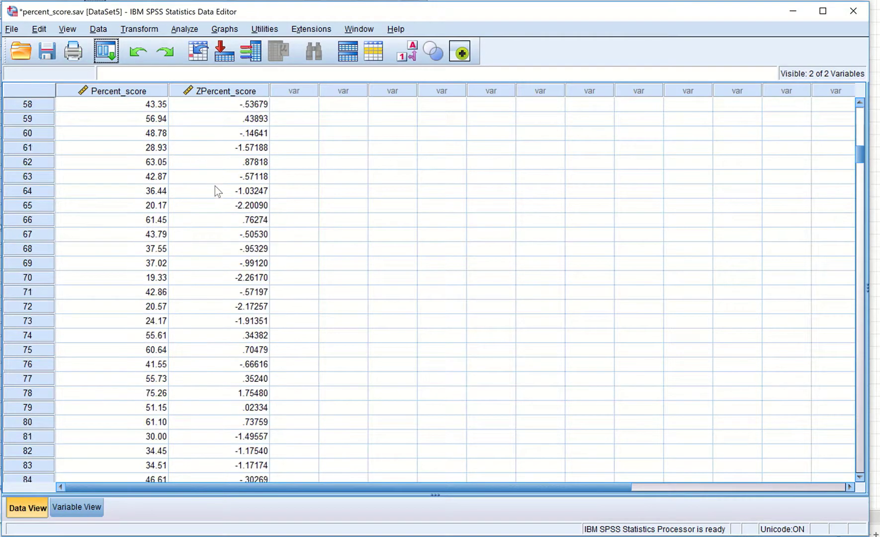
scroll(213, 210, "up", 7)
scroll(213, 215, "up", 5)
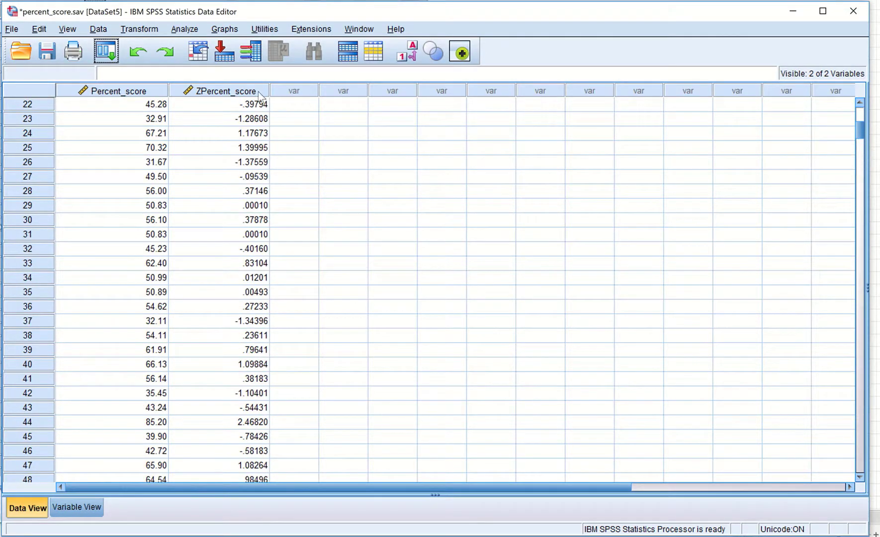
scroll(254, 90, "up", 2)
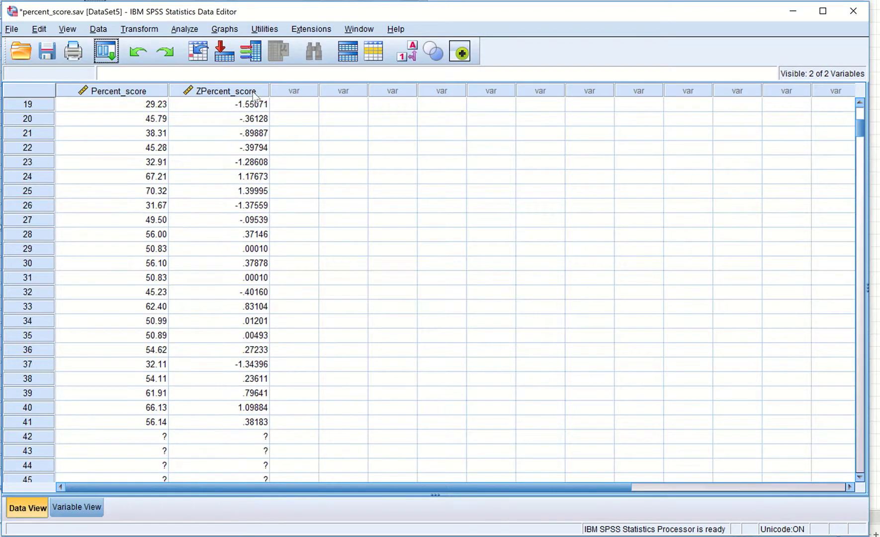
left_click(254, 92)
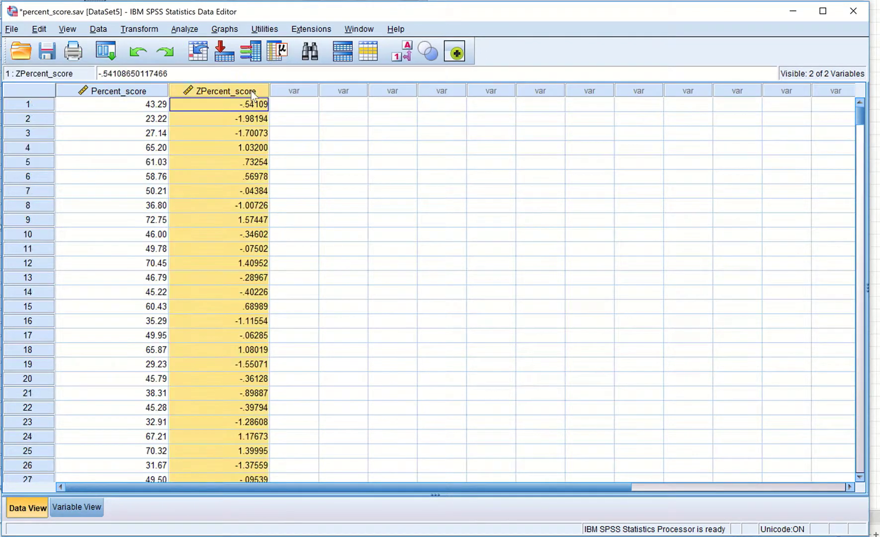
right_click(253, 93)
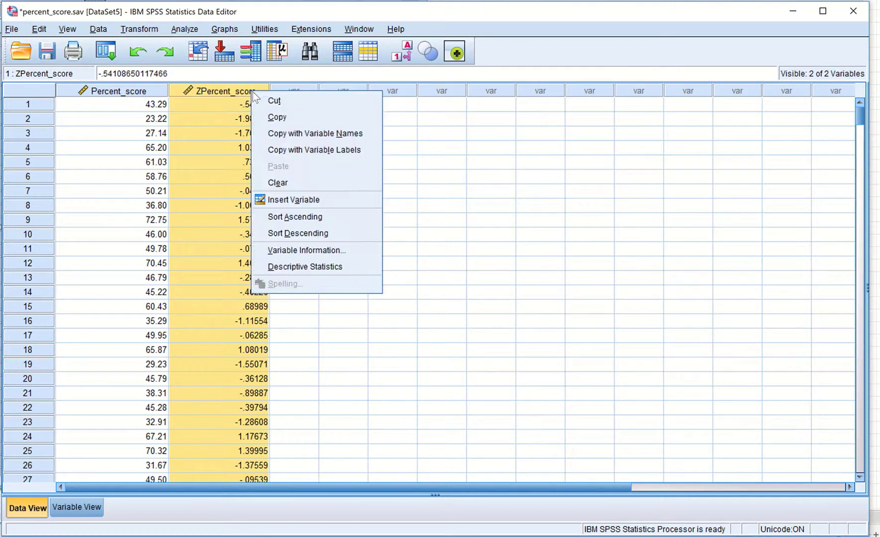
left_click(287, 183)
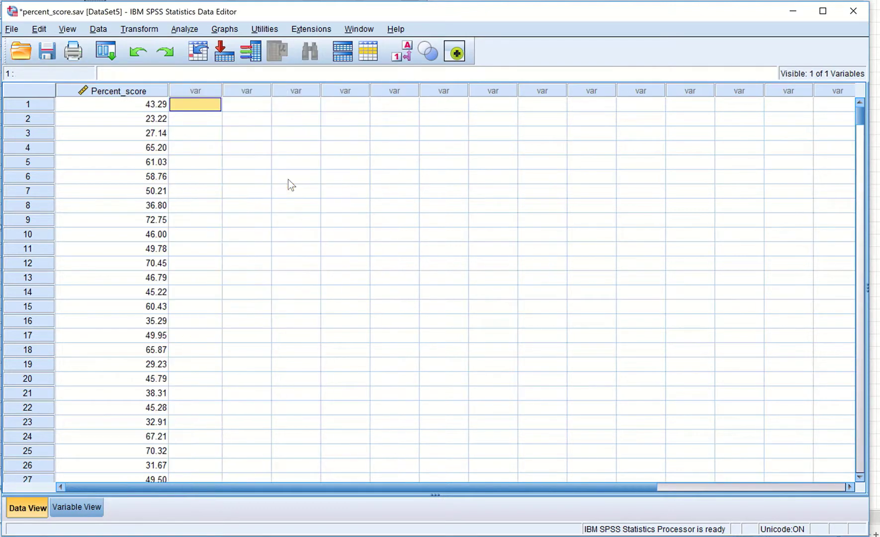
- Set up Sort Cases with Percent_score as the sort variable in ascending order
left_click(136, 94)
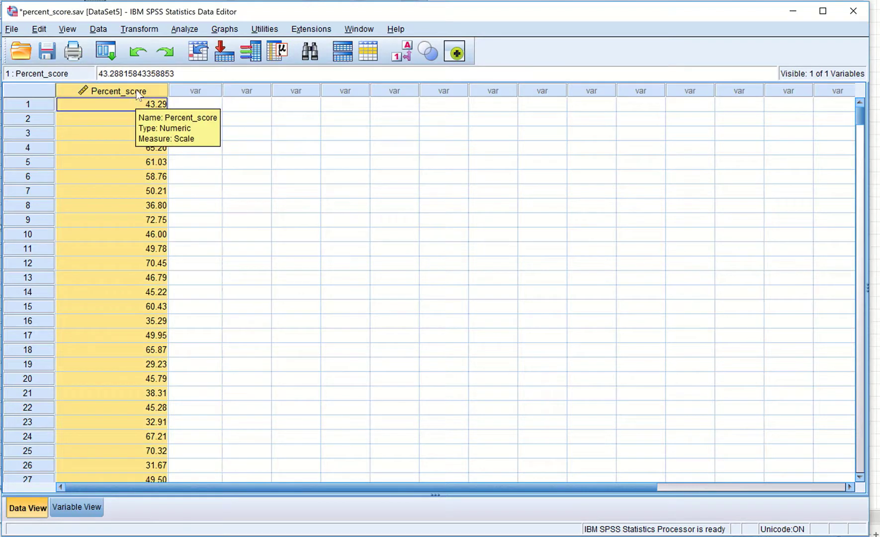
left_click(99, 30)
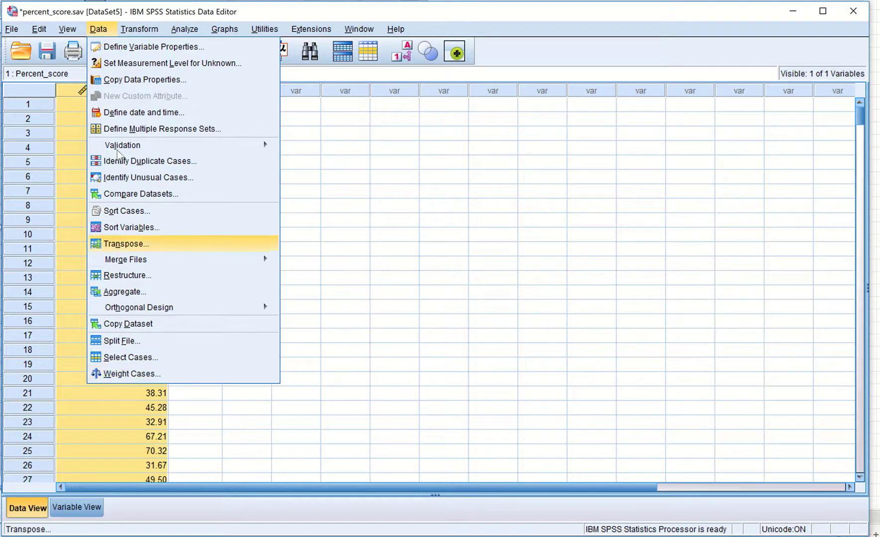
left_click(115, 215)
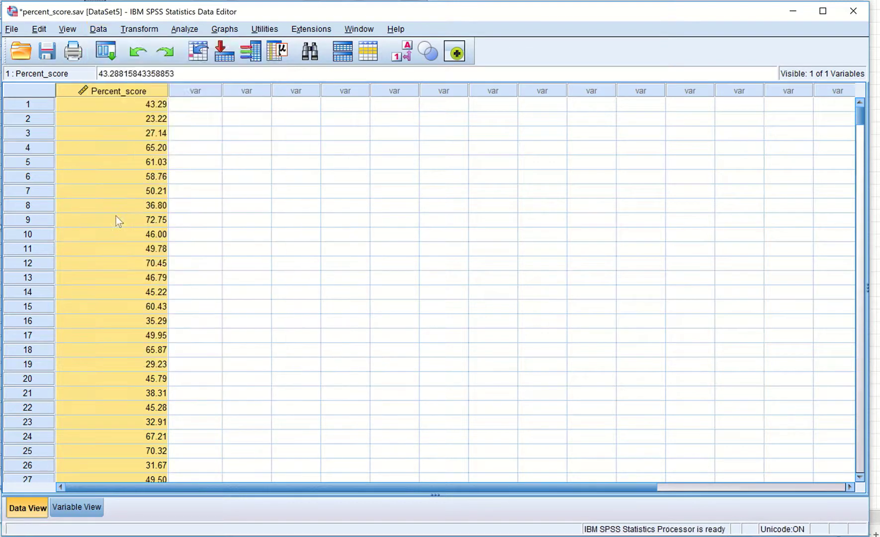
left_click(434, 116)
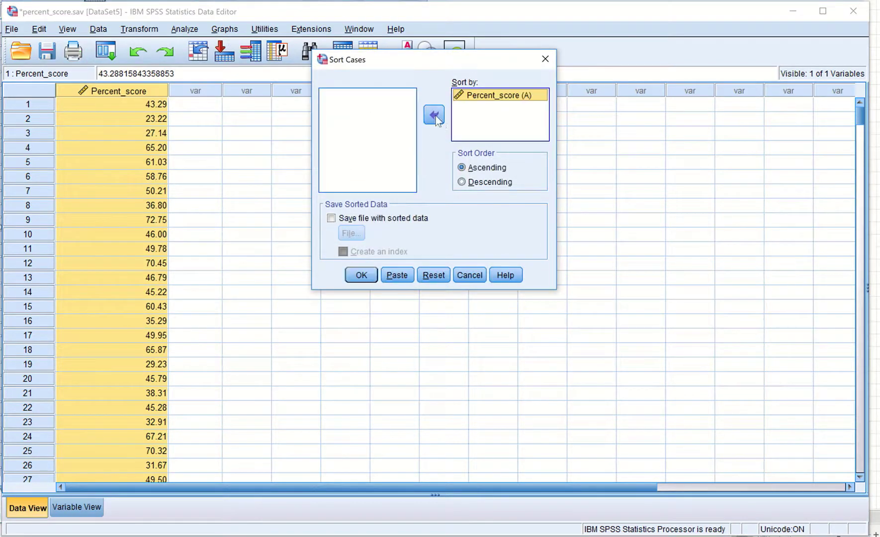
left_click(463, 168)
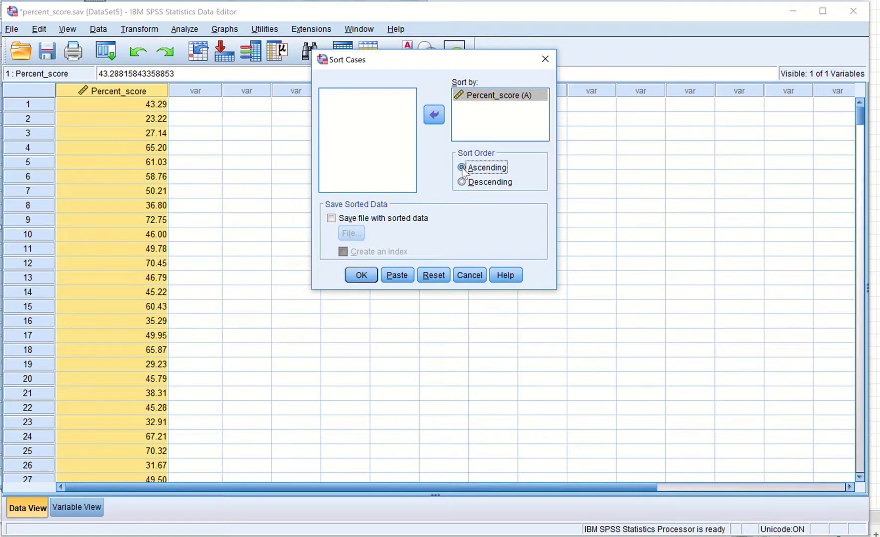
- Have the sorted data saved as percent_scoreSorted1.sav in the mySPSS_Data3 folder and run the sort
left_click(331, 218)
left_click(352, 233)
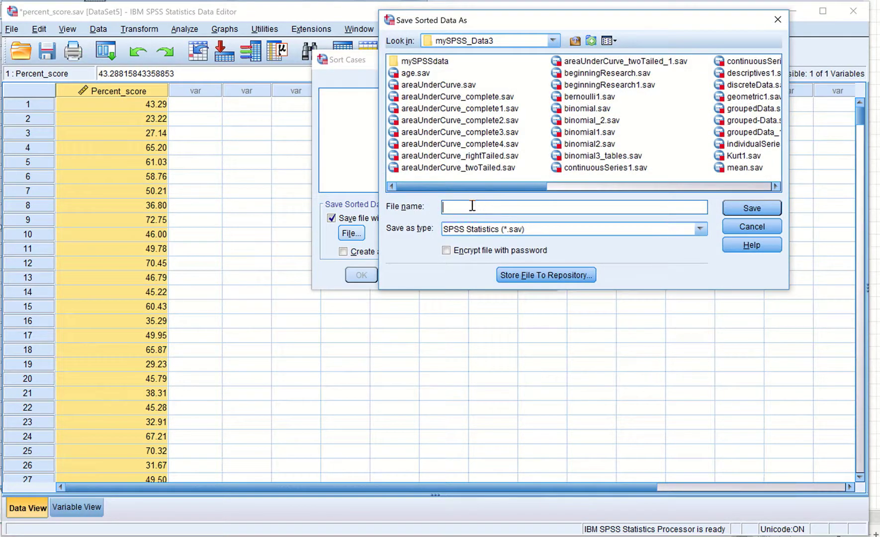
left_click(683, 185)
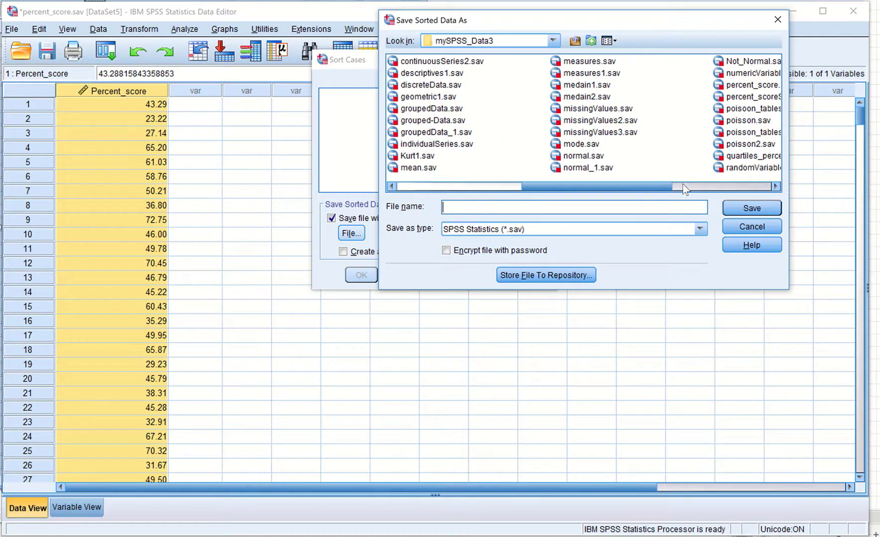
left_click(753, 100)
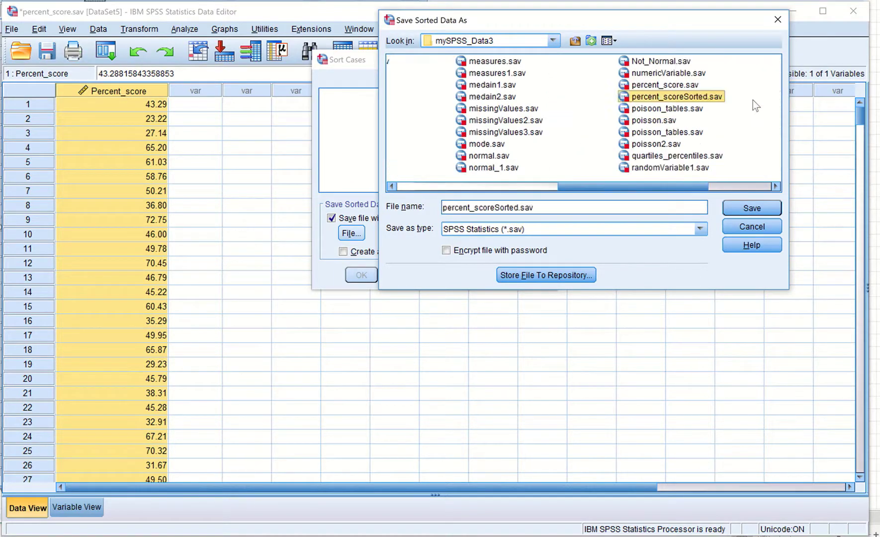
left_click(519, 210)
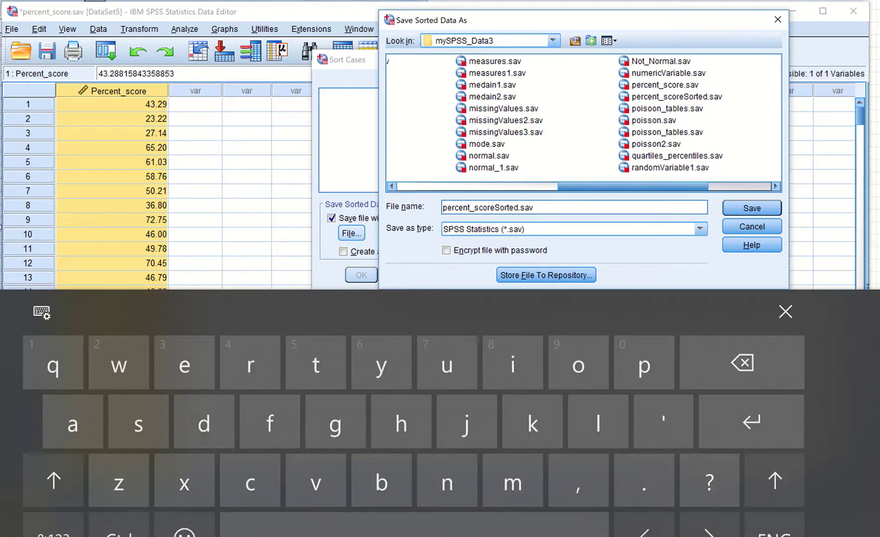
left_click(53, 526)
left_click(545, 363)
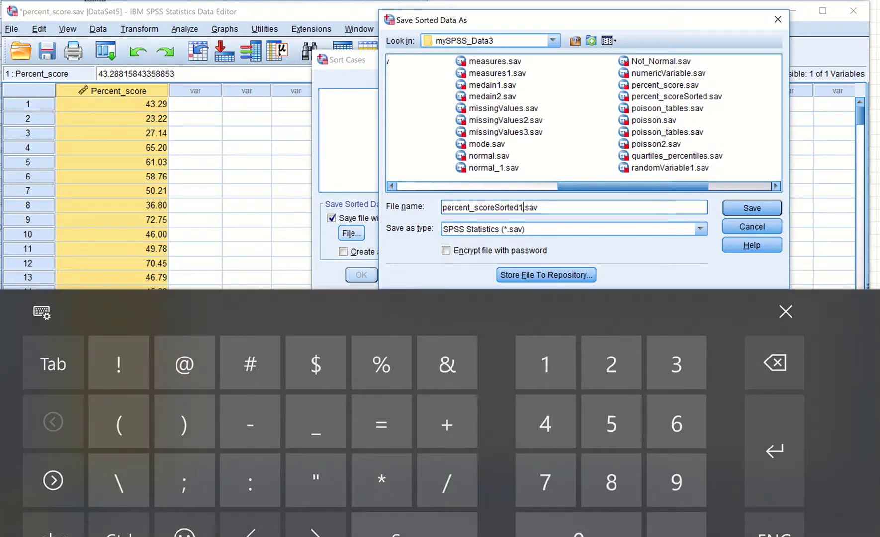
left_click(785, 312)
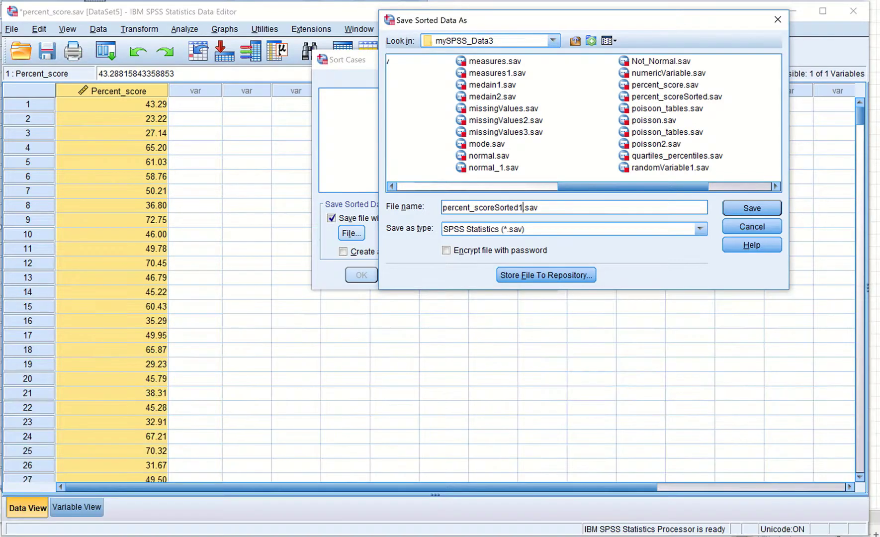
key("Return")
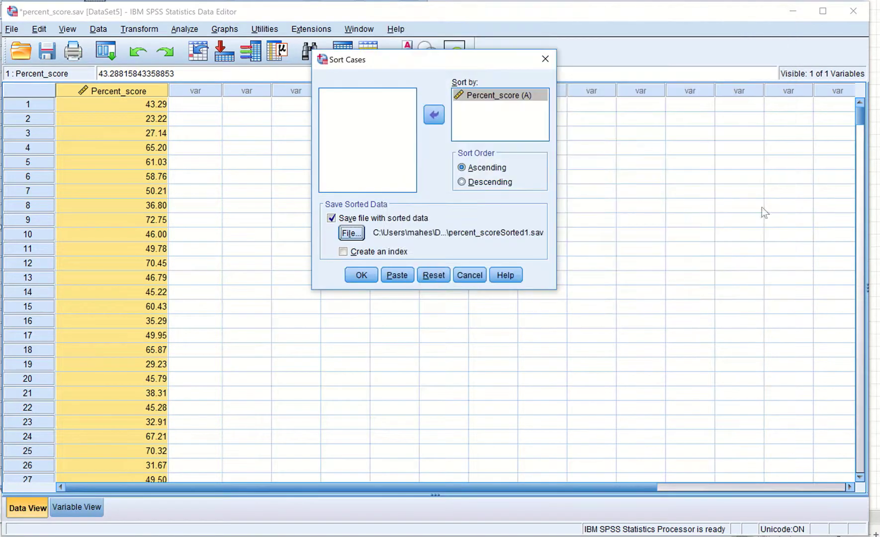
left_click(362, 275)
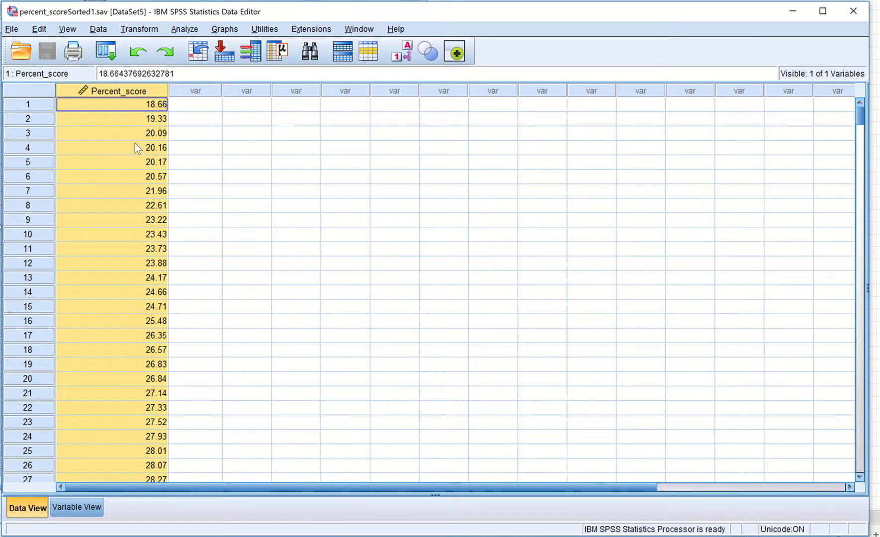
- Run Descriptives on the sorted Percent_score with standardized values saved as variables, and minimize the output window
scroll(121, 253, "down", 6)
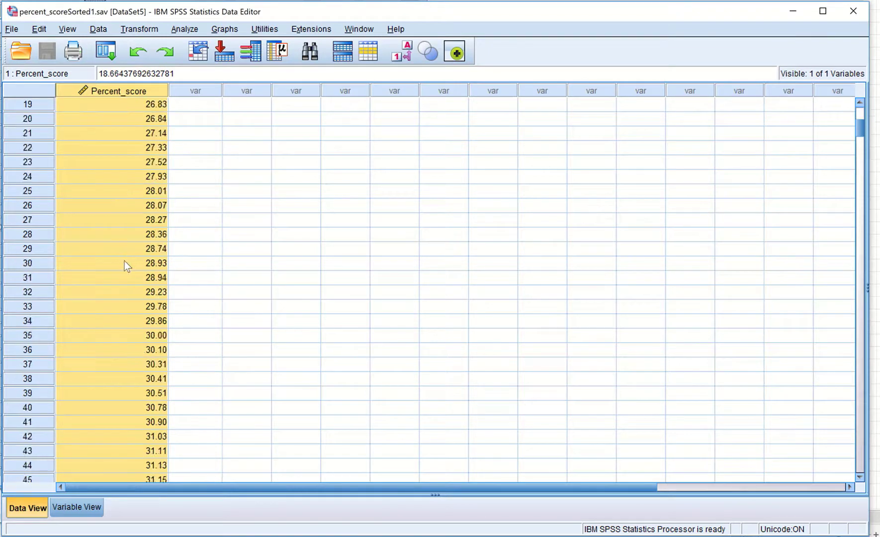
scroll(124, 260, "down", 19)
scroll(124, 261, "up", 5)
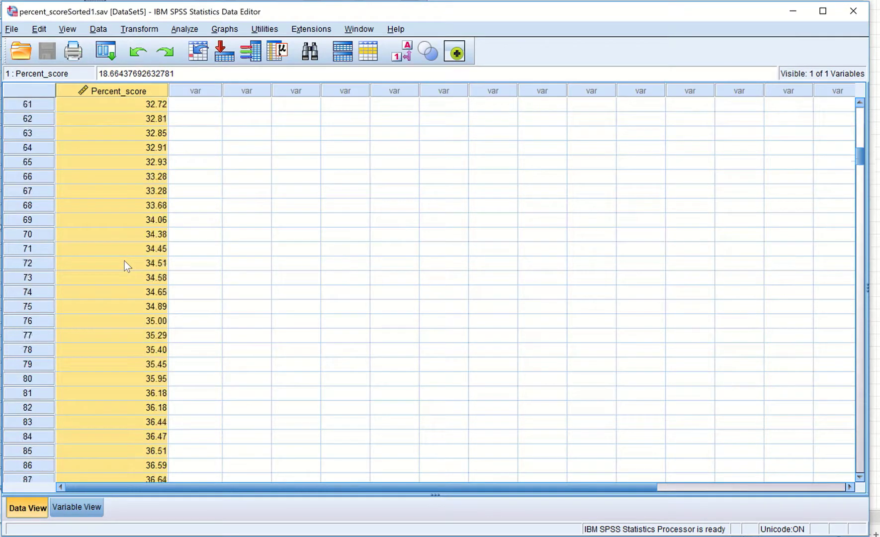
scroll(125, 261, "up", 16)
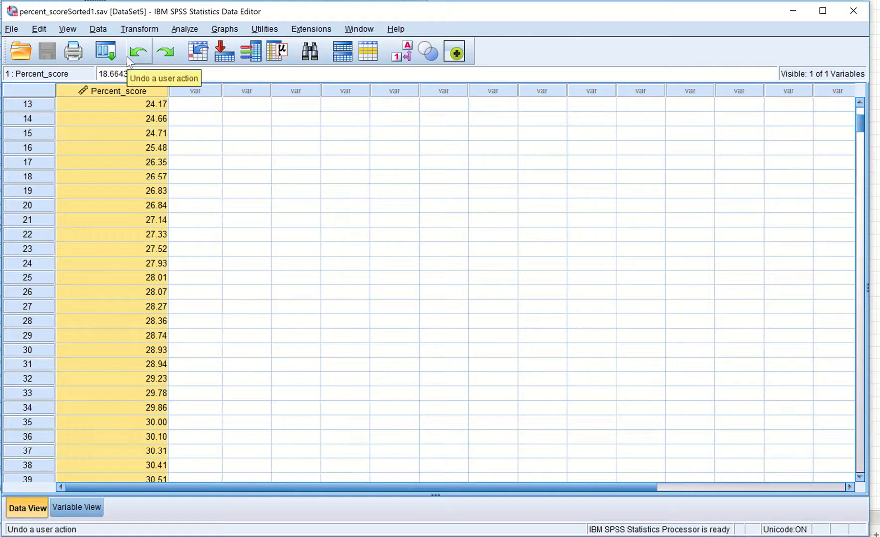
left_click(180, 31)
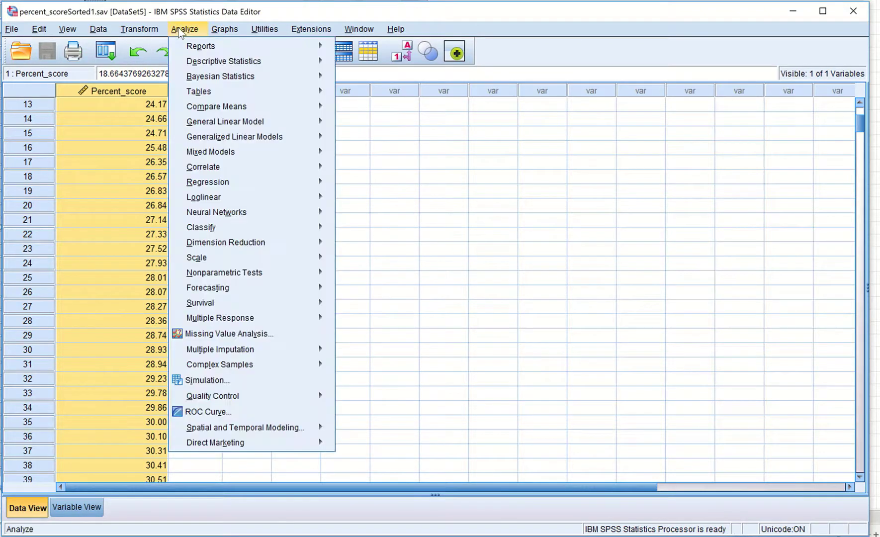
mouse_move(284, 66)
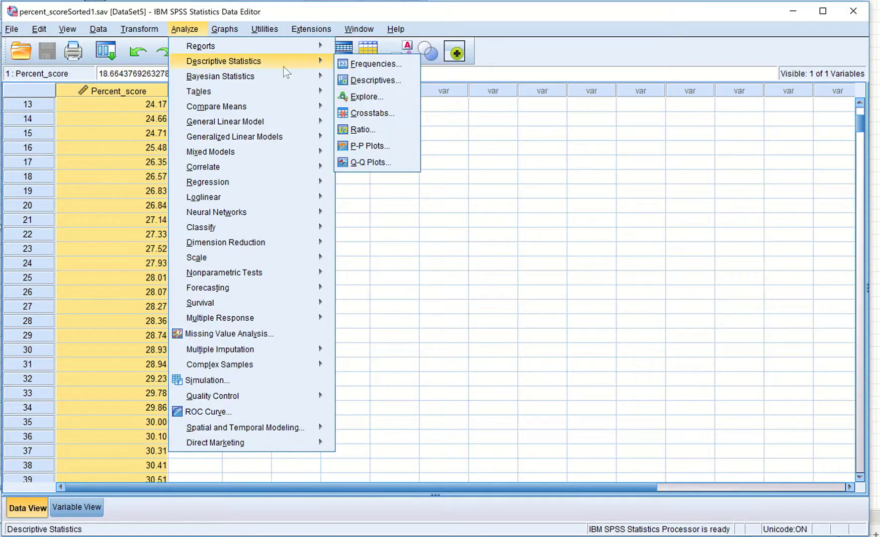
left_click(388, 80)
left_click(385, 224)
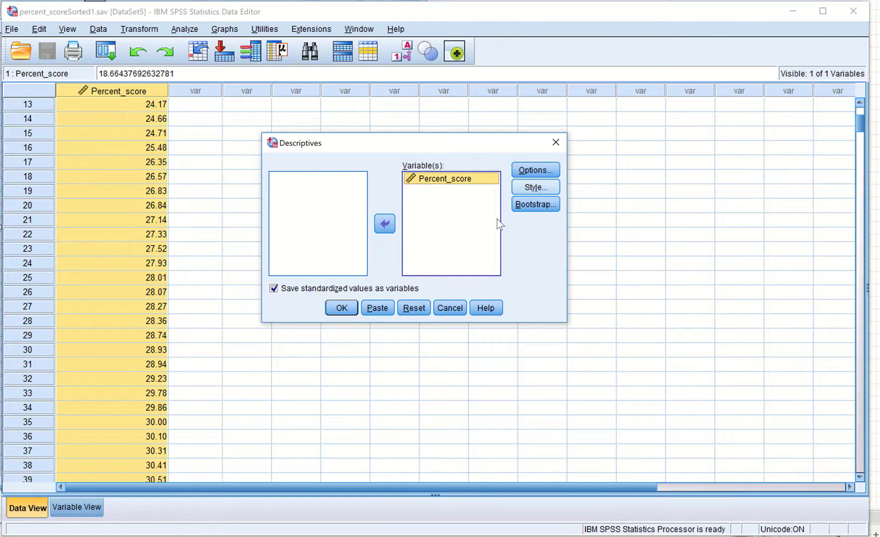
left_click(350, 309)
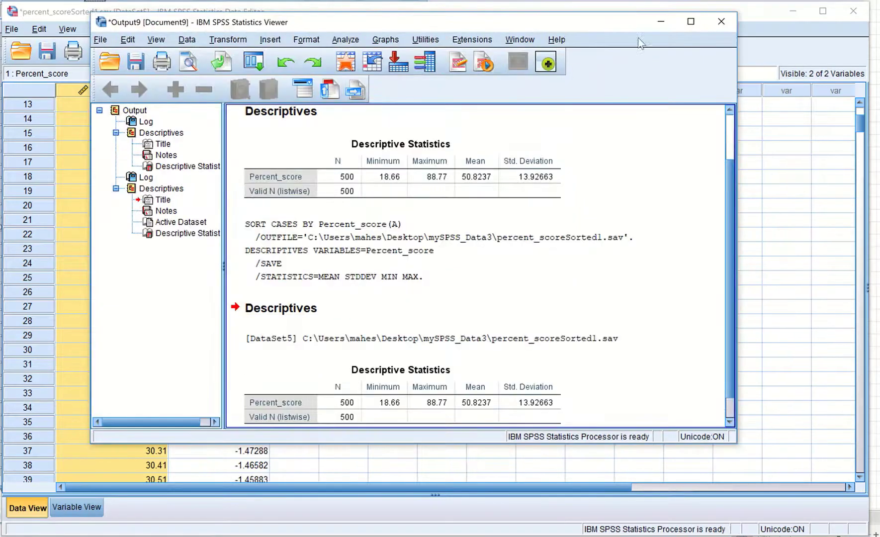
left_click(661, 21)
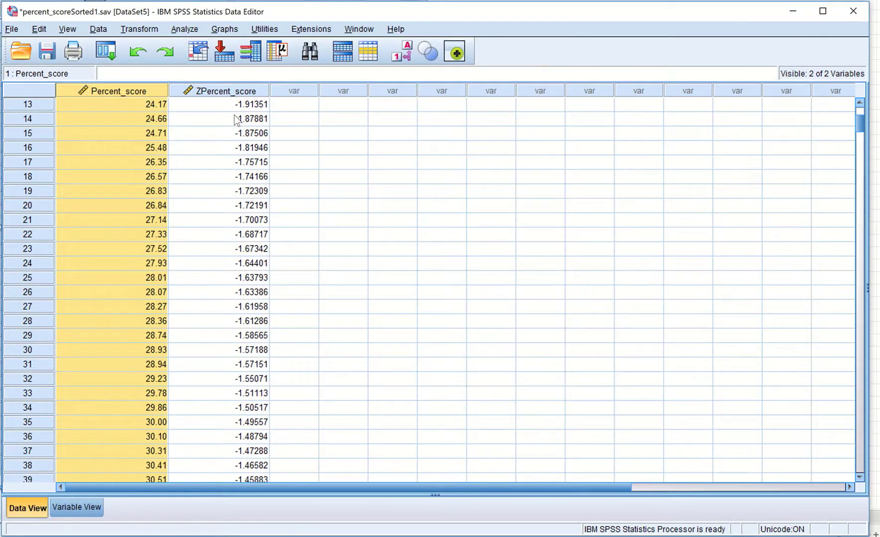
- Set the decimals of the ZPercent_score variable to 3 and return to the data values
scroll(232, 124, "up", 2)
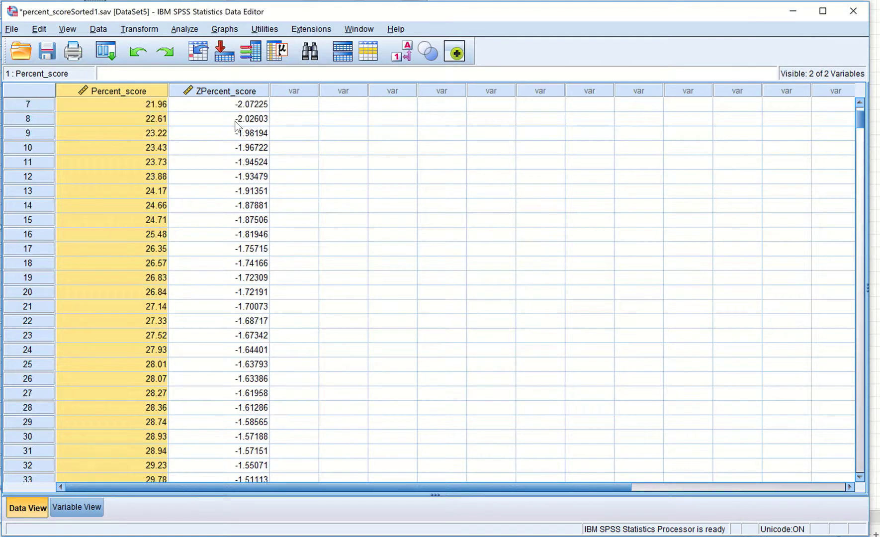
scroll(232, 124, "up", 2)
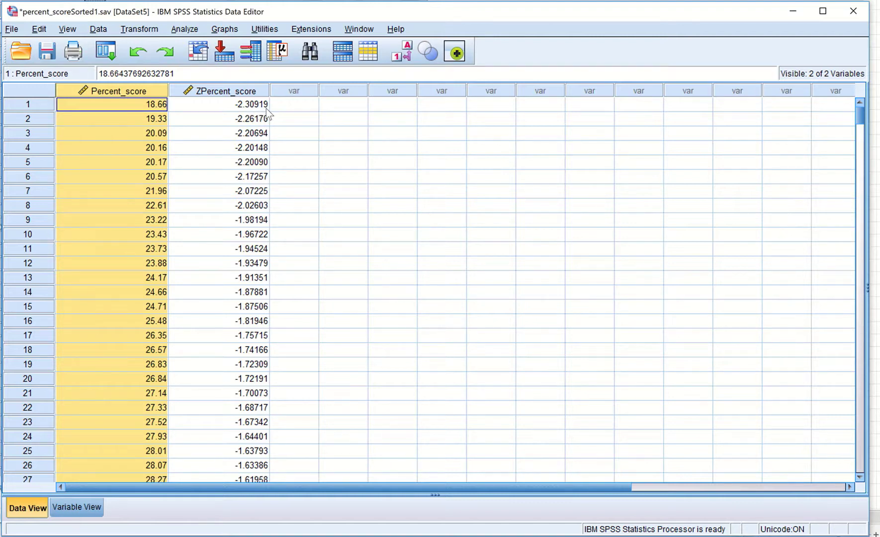
left_click(84, 509)
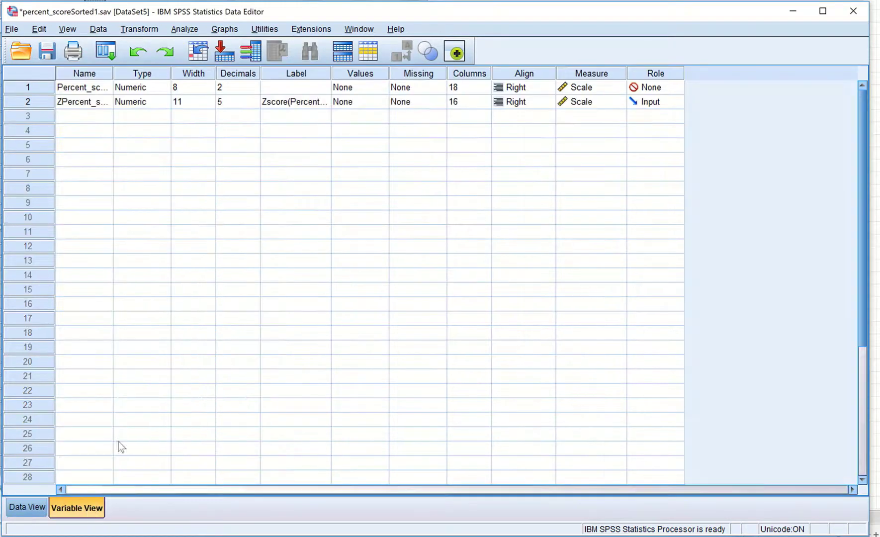
left_click(241, 102)
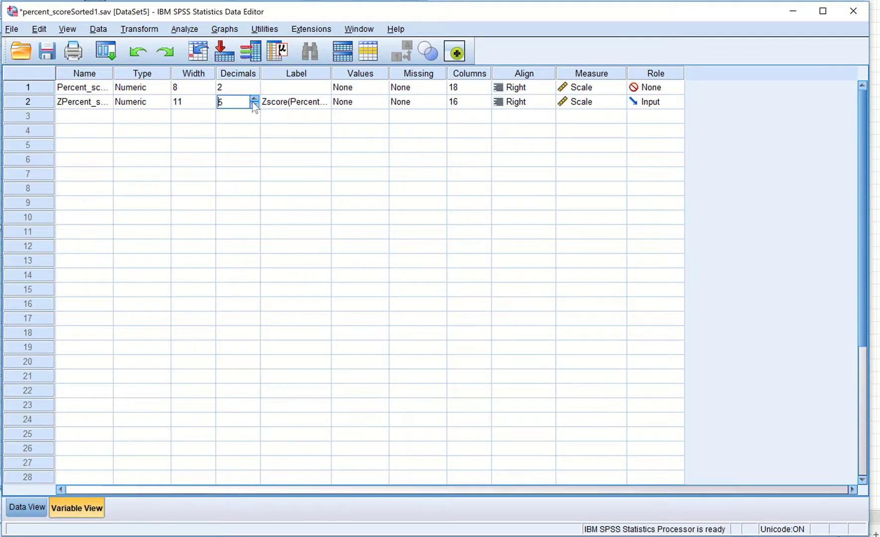
left_click(255, 105)
left_click(254, 105)
left_click(23, 507)
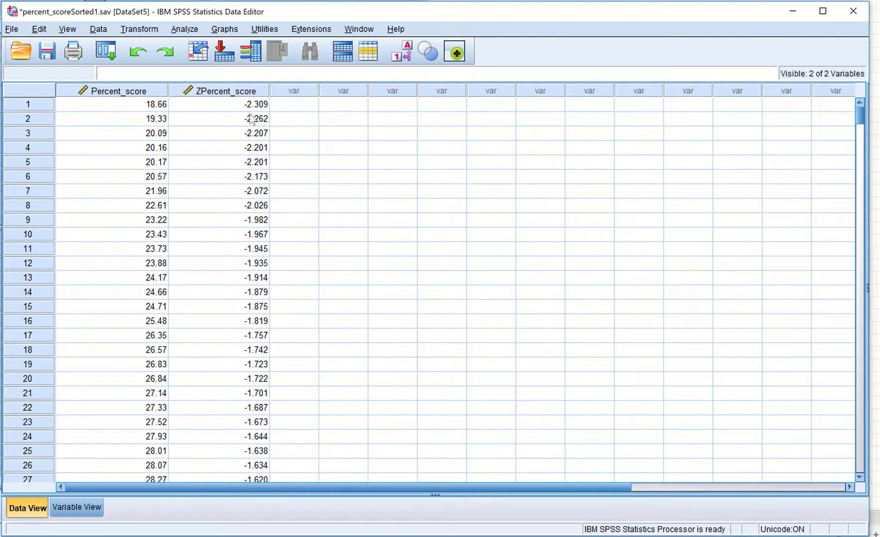
- Examine the sorted Percent_score values and their z-scores from the first case down to the last
scroll(251, 120, "down", 4)
scroll(251, 119, "up", 4)
scroll(261, 132, "down", 6)
scroll(260, 146, "down", 10)
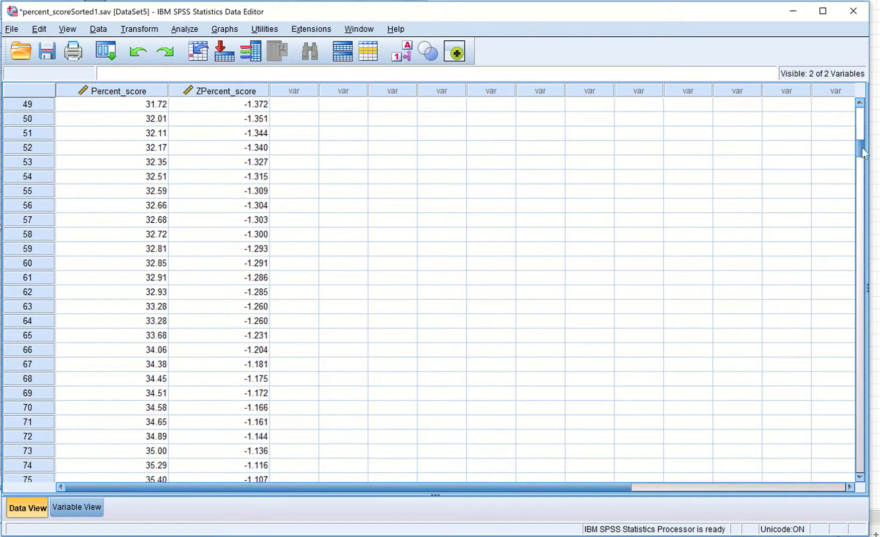
scroll(859, 178, "down", 6)
left_click_drag(859, 162, 859, 444)
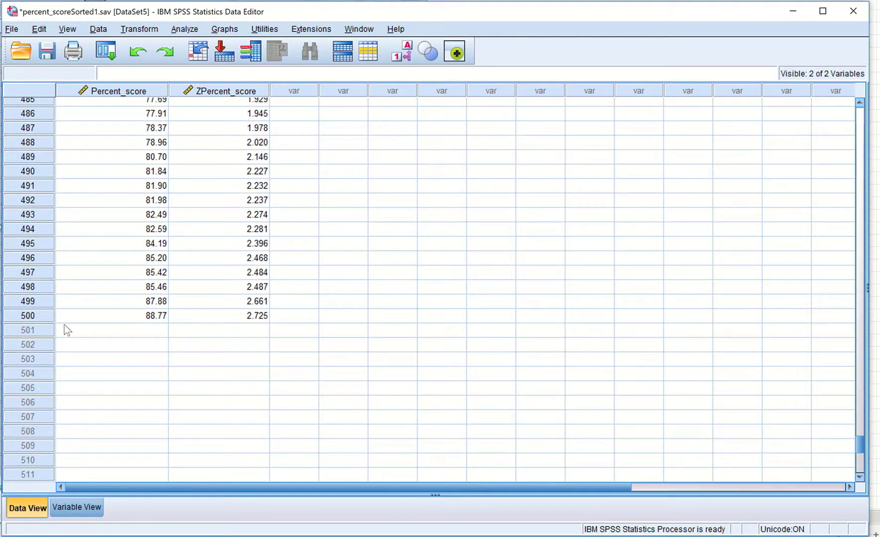
- Select the last case, row 500, and review the sorted scores and their z-scores upward to about case 360
left_click(30, 317)
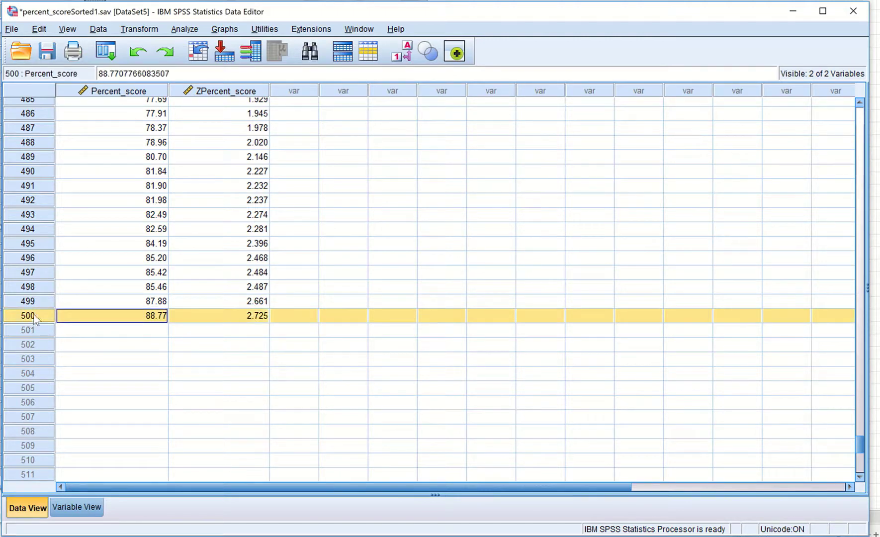
scroll(40, 310, "up", 6)
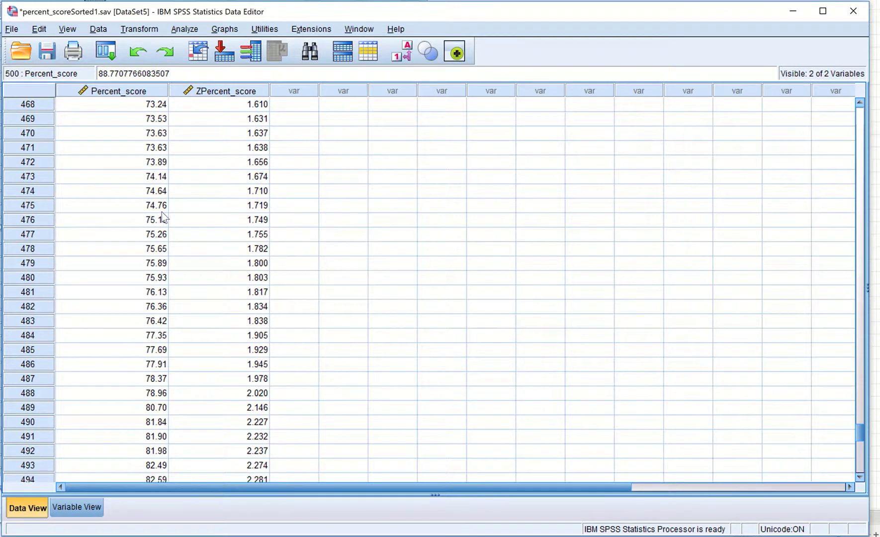
scroll(162, 212, "up", 7)
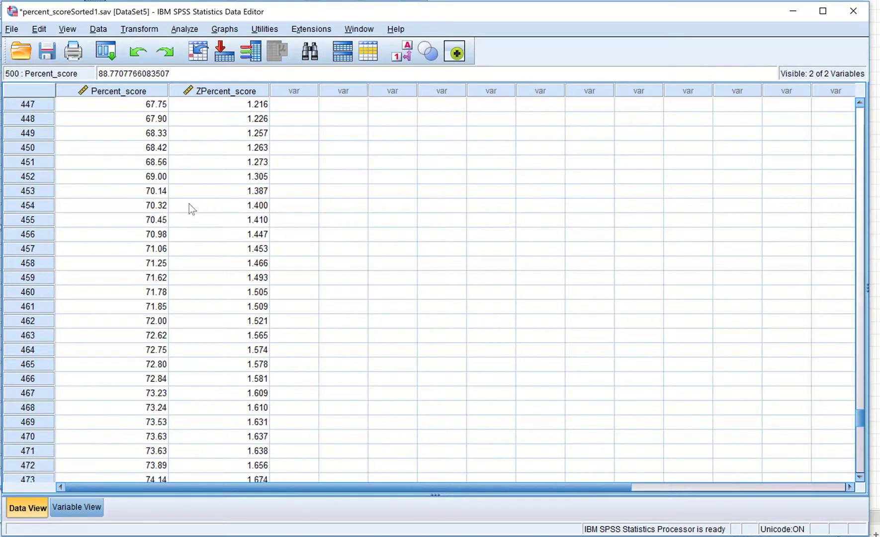
scroll(189, 203, "up", 11)
scroll(219, 195, "up", 2)
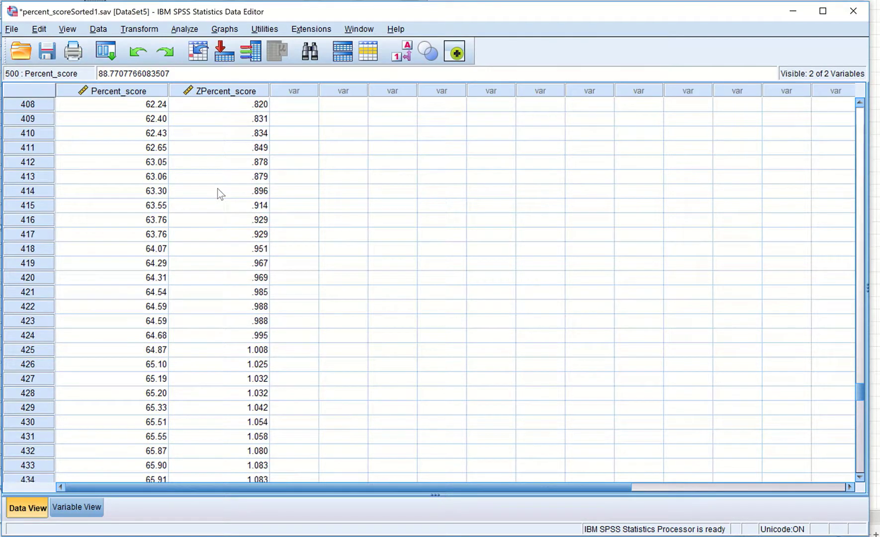
scroll(218, 189, "up", 3)
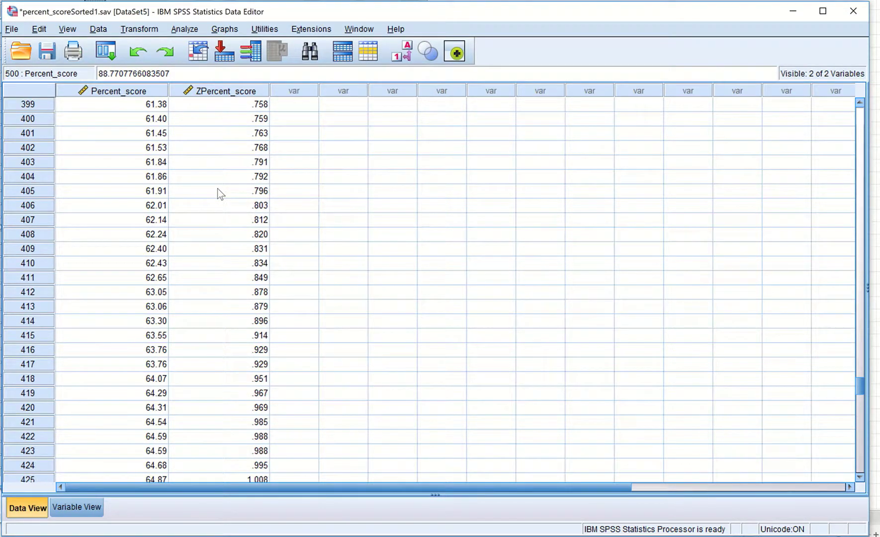
scroll(217, 189, "up", 13)
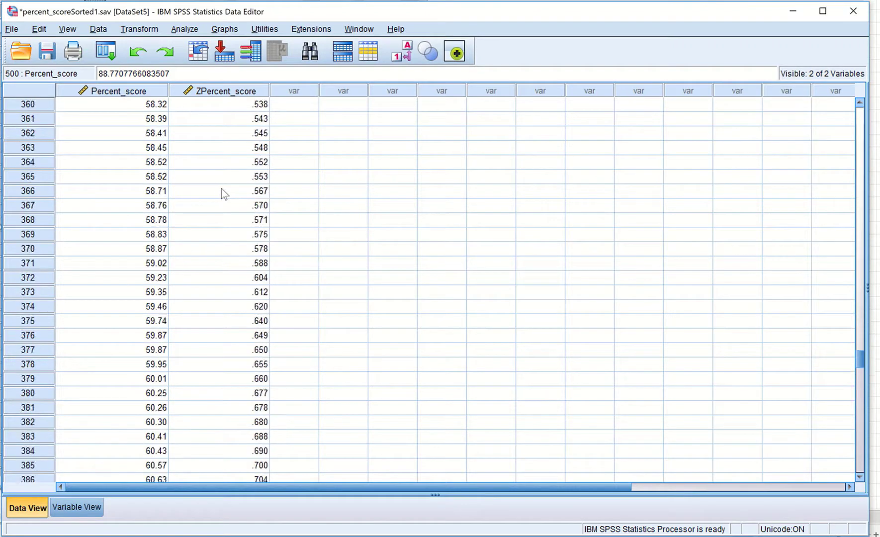